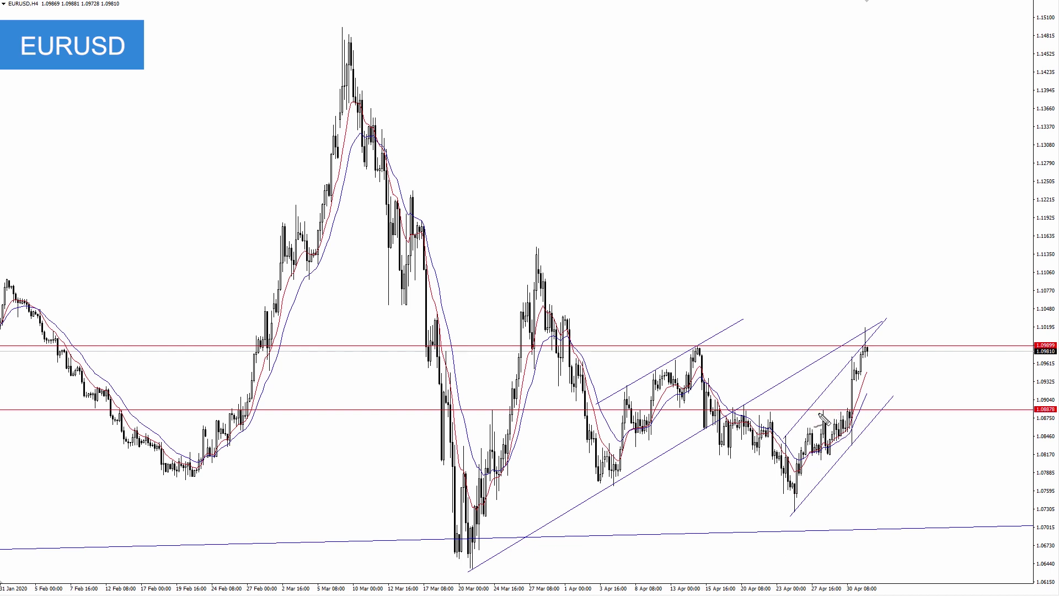
- On the EURUSD H4 chart, mark the April highs at the 1.08878 resistance line and box the rally above it
{"action": "left_click_drag", "start_coordinate": [822, 409], "coordinate": [852, 409]}
{"action": "left_click_drag", "start_coordinate": [728, 409], "coordinate": [779, 408]}
{"action": "mouse_move", "coordinate": [844, 329]}
{"action": "left_mouse_down"}
{"action": "mouse_move", "coordinate": [846, 403]}
{"action": "mouse_move", "coordinate": [872, 364]}
{"action": "mouse_move", "coordinate": [871, 319]}
{"action": "mouse_move", "coordinate": [841, 319]}
{"action": "left_mouse_up"}
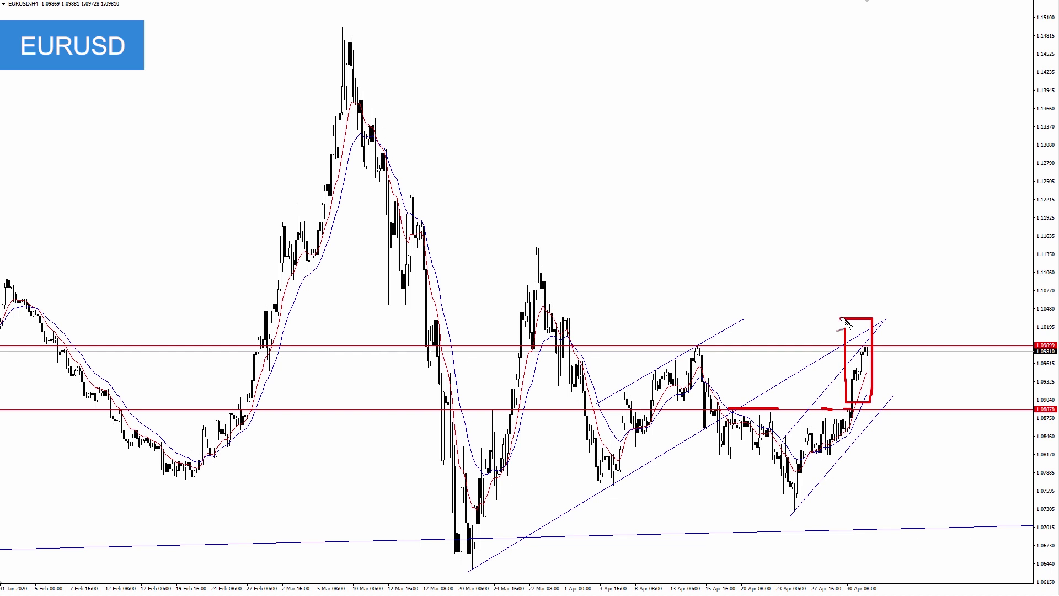
- Mark pullback levels inside the boxed rally and circle the mid-April swing high and the two April swing lows
{"action": "mouse_move", "coordinate": [874, 393]}
{"action": "left_mouse_down"}
{"action": "mouse_move", "coordinate": [854, 391]}
{"action": "mouse_move", "coordinate": [889, 368]}
{"action": "left_mouse_up"}
{"action": "mouse_move", "coordinate": [680, 360]}
{"action": "left_mouse_down"}
{"action": "mouse_move", "coordinate": [710, 353]}
{"action": "mouse_move", "coordinate": [696, 361]}
{"action": "left_mouse_up"}
{"action": "mouse_move", "coordinate": [600, 490]}
{"action": "left_mouse_down"}
{"action": "mouse_move", "coordinate": [604, 467]}
{"action": "mouse_move", "coordinate": [599, 491]}
{"action": "left_mouse_up"}
{"action": "mouse_move", "coordinate": [776, 519]}
{"action": "left_mouse_down"}
{"action": "mouse_move", "coordinate": [806, 512]}
{"action": "mouse_move", "coordinate": [786, 517]}
{"action": "left_mouse_up"}
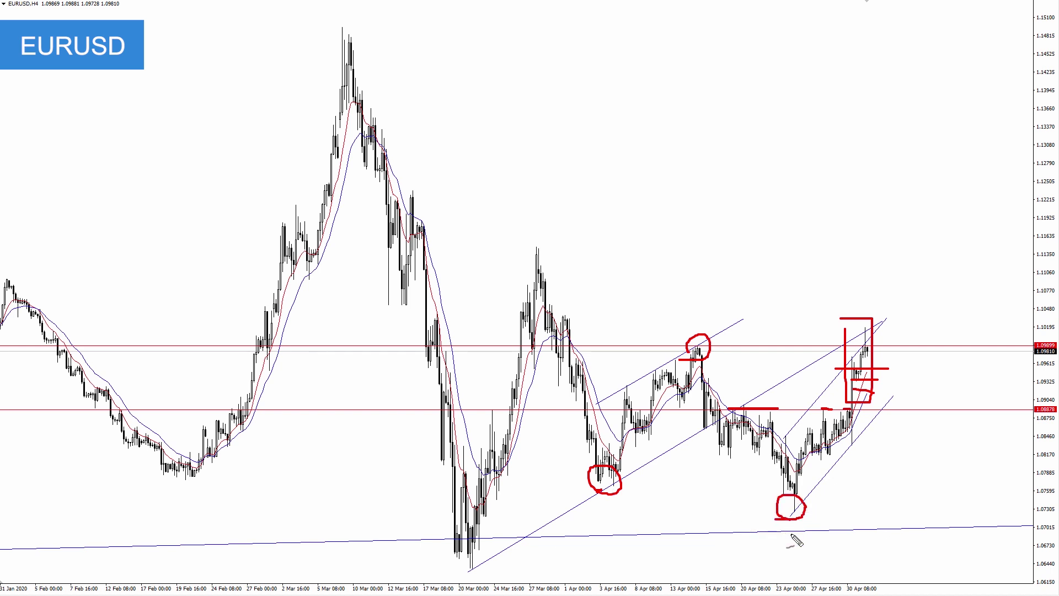
- Clear the drawn annotations and switch to the EURUSD monthly chart
{"action": "key", "text": "e"}
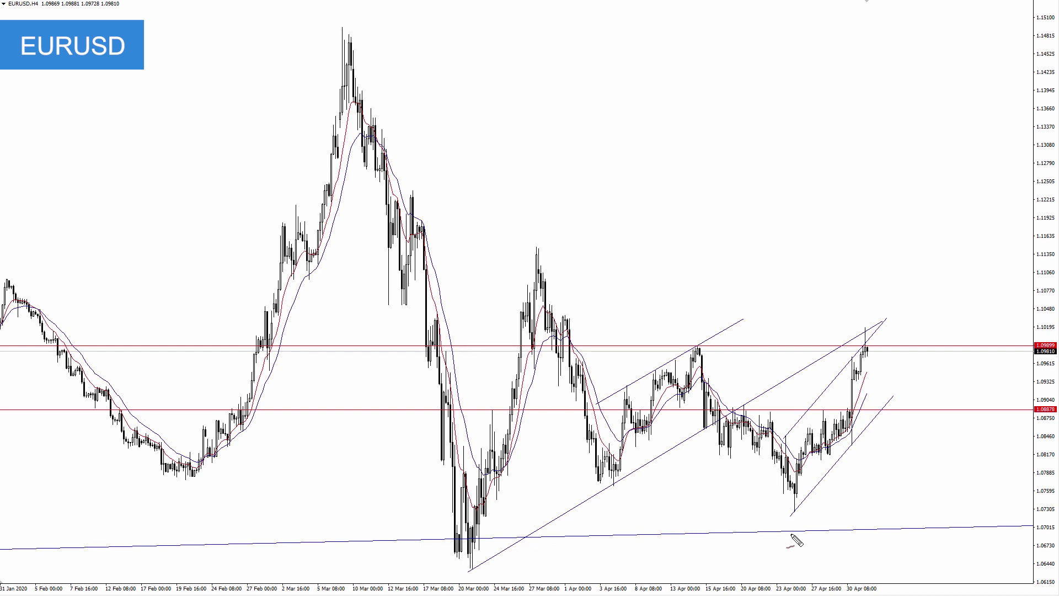
{"action": "key", "text": "Escape"}
{"action": "key", "text": "ctrl+Tab"}
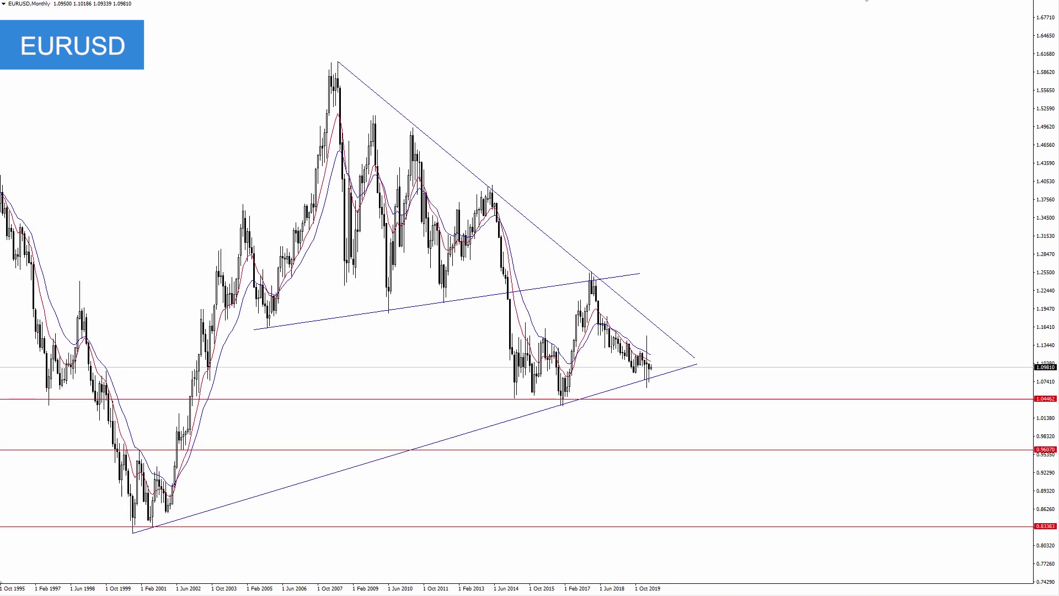
- Mark the lows and highs where price touches the lower and upper trendlines of the monthly EURUSD triangle
{"action": "left_click_drag", "start_coordinate": [128, 531], "coordinate": [155, 524]}
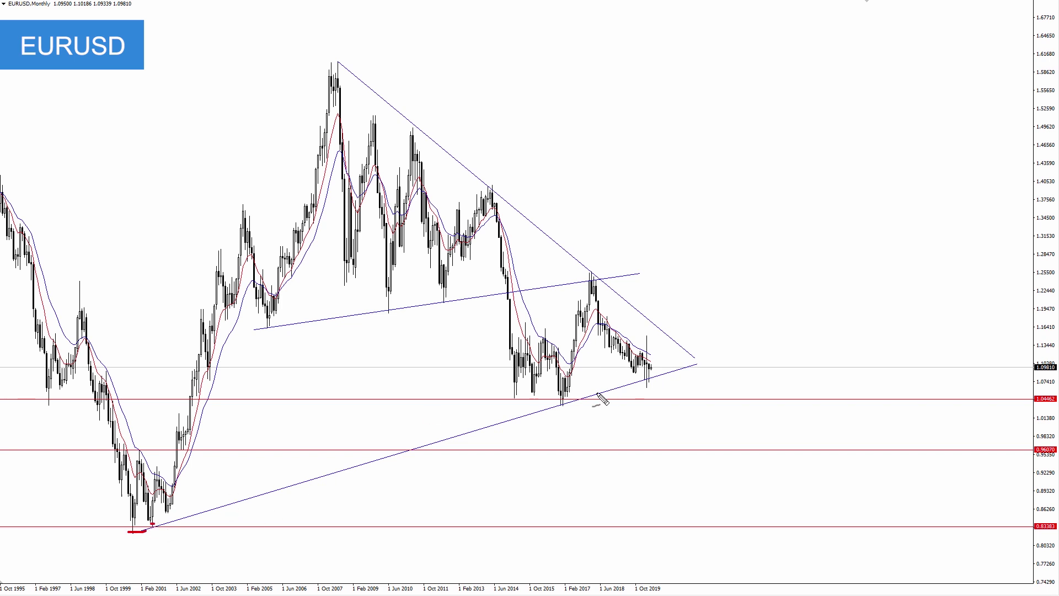
{"action": "left_click_drag", "start_coordinate": [558, 399], "coordinate": [568, 399]}
{"action": "left_click_drag", "start_coordinate": [640, 381], "coordinate": [655, 381]}
{"action": "left_click_drag", "start_coordinate": [587, 275], "coordinate": [594, 275]}
{"action": "left_click_drag", "start_coordinate": [485, 189], "coordinate": [494, 189]}
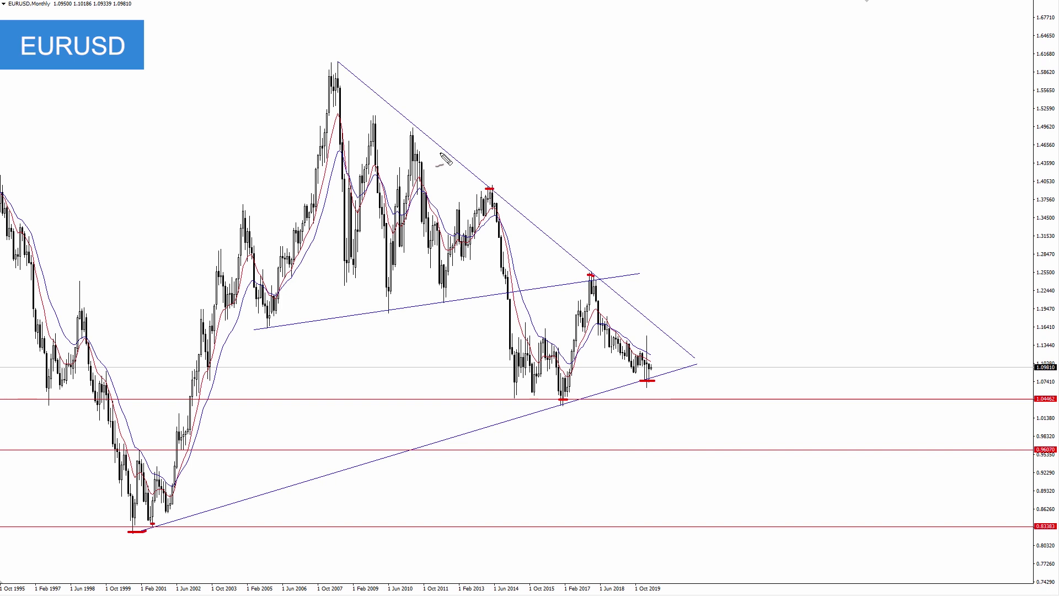
{"action": "left_click_drag", "start_coordinate": [331, 60], "coordinate": [340, 60]}
{"action": "mouse_move", "coordinate": [650, 371]}
{"action": "left_mouse_down"}
{"action": "mouse_move", "coordinate": [658, 390]}
{"action": "mouse_move", "coordinate": [672, 337]}
{"action": "mouse_move", "coordinate": [680, 344]}
{"action": "left_mouse_up"}
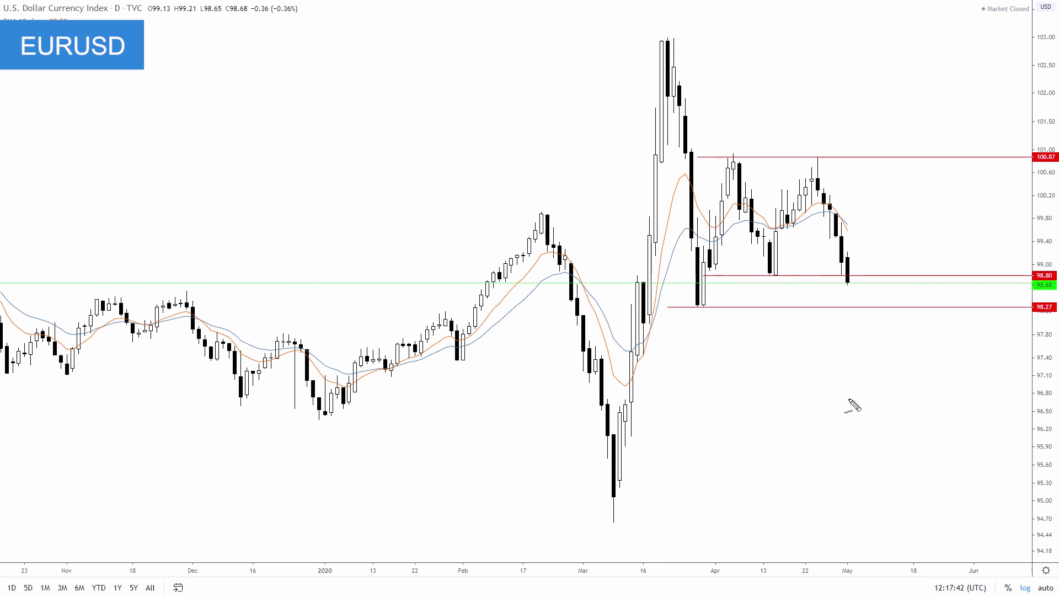
- On the U.S. Dollar Index daily chart, mark the highs at 100.87 and the support levels at 98.80 and 98.27
{"action": "left_click_drag", "start_coordinate": [720, 159], "coordinate": [733, 159]}
{"action": "left_click_drag", "start_coordinate": [809, 159], "coordinate": [826, 159]}
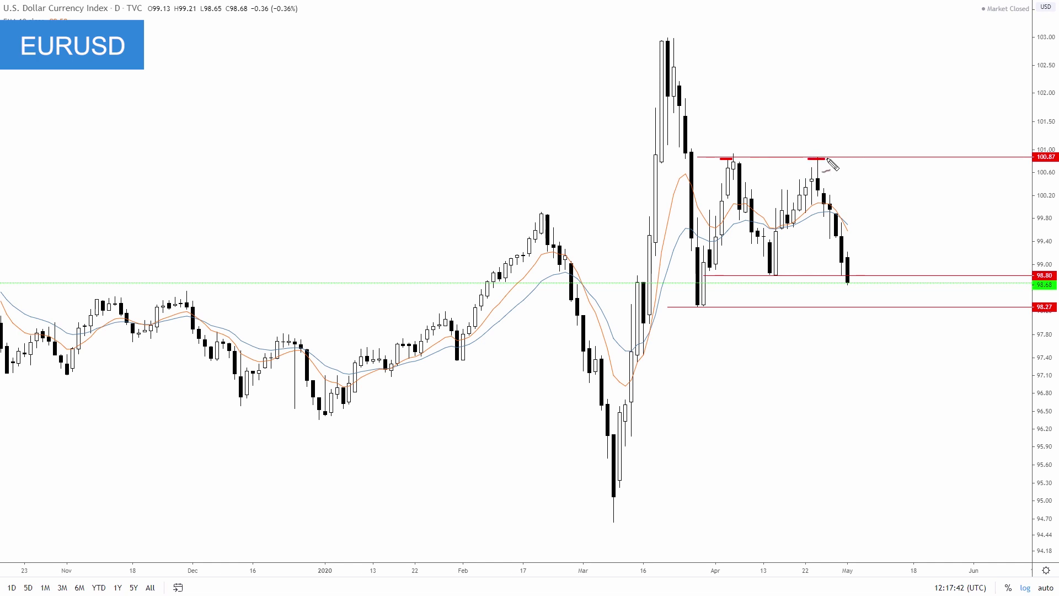
{"action": "left_click_drag", "start_coordinate": [763, 275], "coordinate": [843, 277]}
{"action": "left_click_drag", "start_coordinate": [848, 276], "coordinate": [881, 277]}
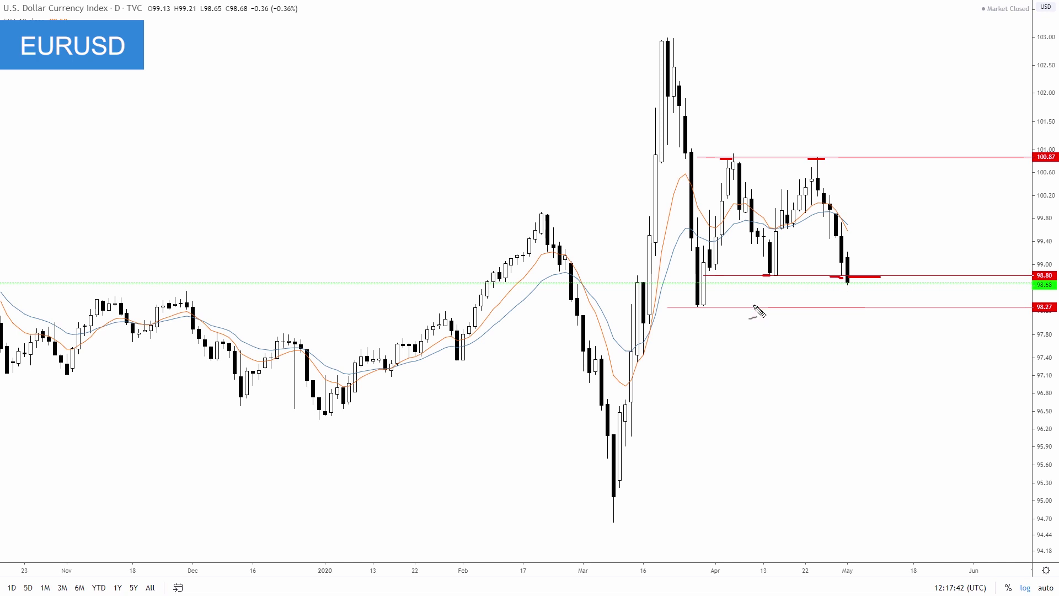
{"action": "left_click_drag", "start_coordinate": [693, 308], "coordinate": [701, 306]}
{"action": "left_click_drag", "start_coordinate": [854, 308], "coordinate": [903, 308]}
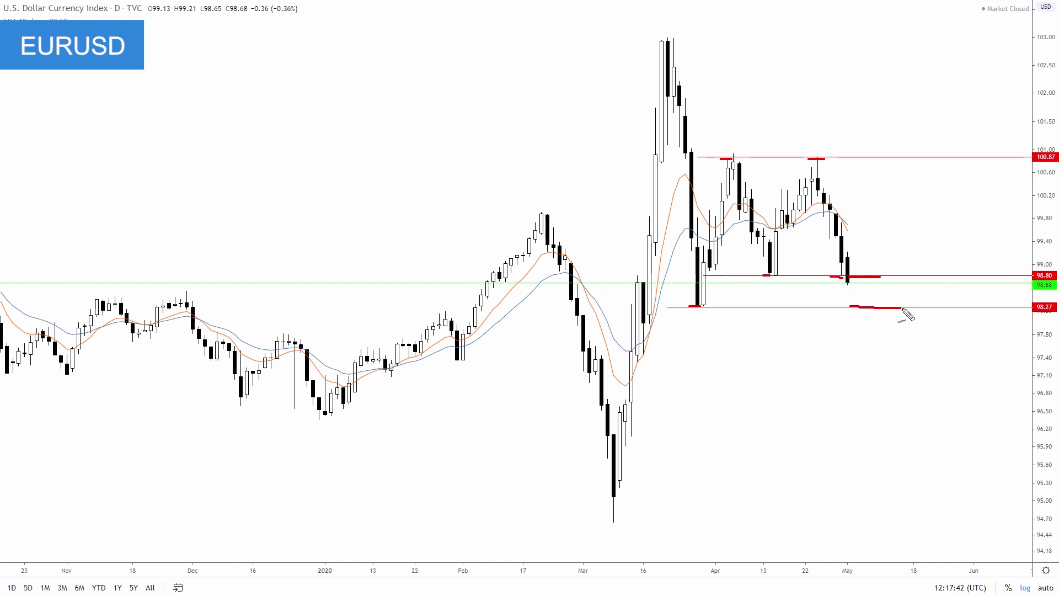
- Draw a sideways arrow through the Dollar Index range, plus breakout strokes upward from 100.87 and downward from 98.27
{"action": "left_click_drag", "start_coordinate": [649, 228], "coordinate": [873, 229]}
{"action": "mouse_move", "coordinate": [848, 219]}
{"action": "left_mouse_down"}
{"action": "mouse_move", "coordinate": [876, 231]}
{"action": "mouse_move", "coordinate": [853, 242]}
{"action": "left_mouse_up"}
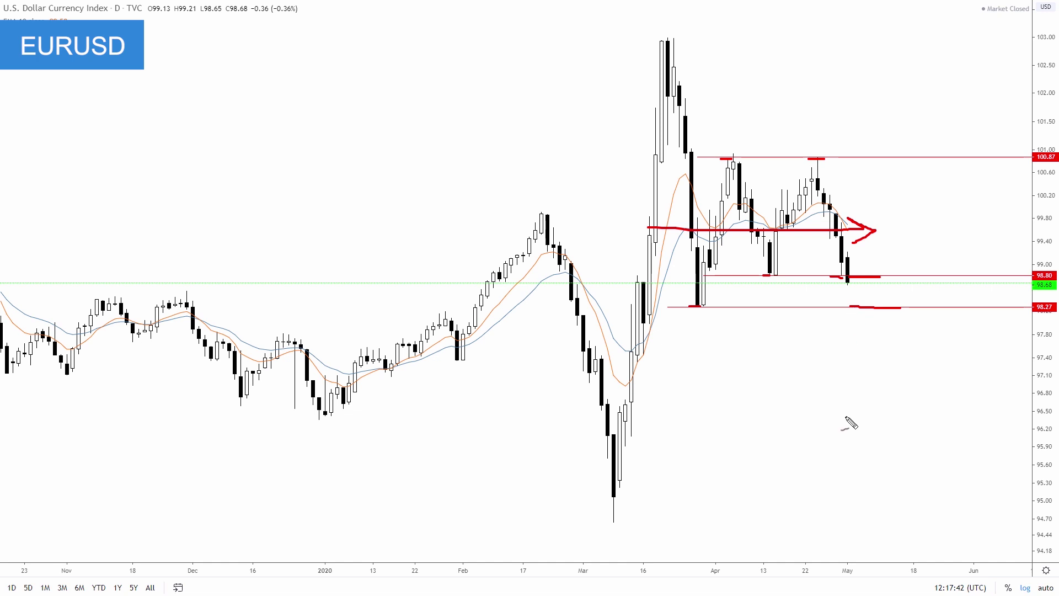
{"action": "left_click_drag", "start_coordinate": [911, 155], "coordinate": [958, 70]}
{"action": "left_click_drag", "start_coordinate": [906, 308], "coordinate": [960, 424]}
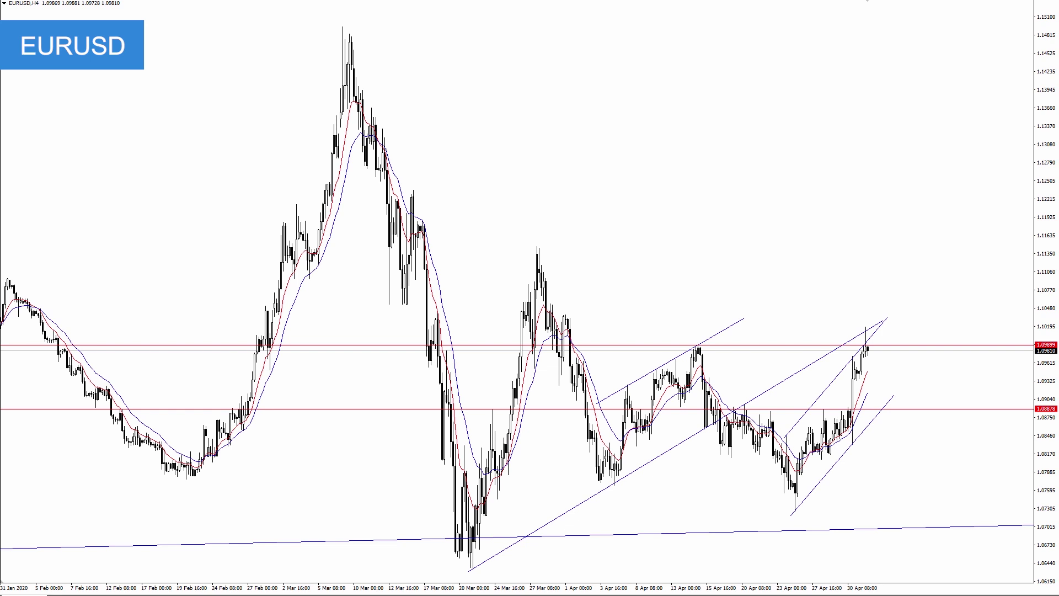
- On the EURUSD H4 chart, mark the touch points along the long rising trendline from the March low to the latest high
{"action": "mouse_move", "coordinate": [855, 345]}
{"action": "left_mouse_down"}
{"action": "mouse_move", "coordinate": [880, 345]}
{"action": "mouse_move", "coordinate": [878, 324]}
{"action": "left_mouse_up"}
{"action": "left_click_drag", "start_coordinate": [605, 488], "coordinate": [619, 484]}
{"action": "left_click_drag", "start_coordinate": [464, 571], "coordinate": [475, 571]}
{"action": "left_click_drag", "start_coordinate": [707, 424], "coordinate": [713, 422]}
- Draw horizontal marks at the latest EURUSD high, at the 1.09899 resistance and at a level above both
{"action": "left_click_drag", "start_coordinate": [845, 324], "coordinate": [897, 325]}
{"action": "left_click_drag", "start_coordinate": [838, 346], "coordinate": [895, 346]}
{"action": "left_click_drag", "start_coordinate": [861, 304], "coordinate": [878, 304]}
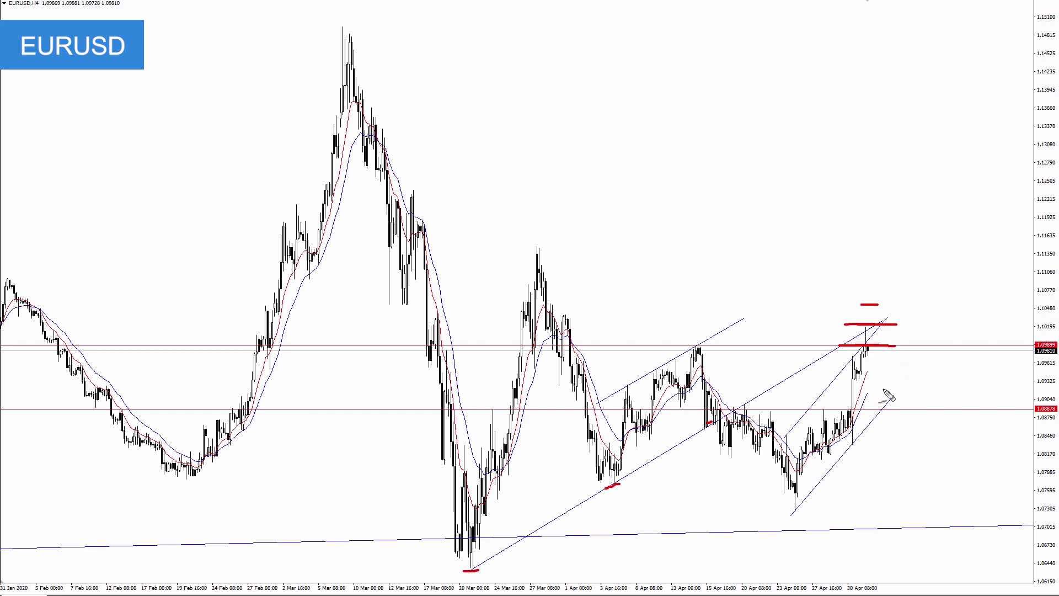
- Trace the end of the small rising channel's lower line and mark the two lows touching it
{"action": "left_click_drag", "start_coordinate": [870, 426], "coordinate": [897, 393]}
{"action": "left_click_drag", "start_coordinate": [859, 434], "coordinate": [852, 452]}
{"action": "left_click_drag", "start_coordinate": [792, 515], "coordinate": [797, 503]}
- Draw a bearish curve down from the small channel's lower line, with target lines at about 1.077 and at the long-term trendline
{"action": "left_click_drag", "start_coordinate": [920, 426], "coordinate": [935, 477]}
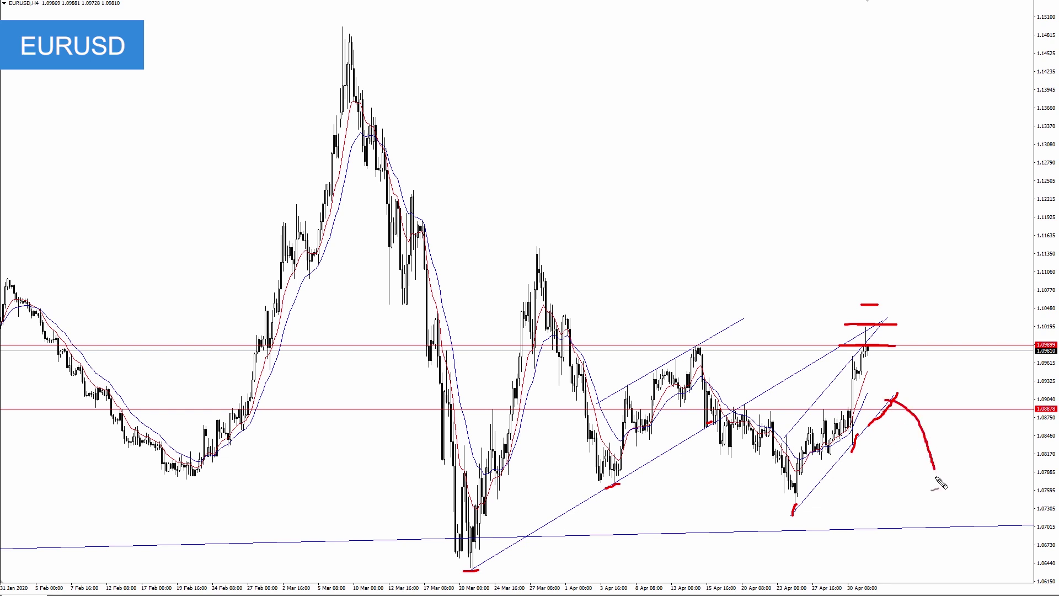
{"action": "left_click_drag", "start_coordinate": [857, 529], "coordinate": [979, 521]}
{"action": "left_click_drag", "start_coordinate": [890, 482], "coordinate": [980, 476]}
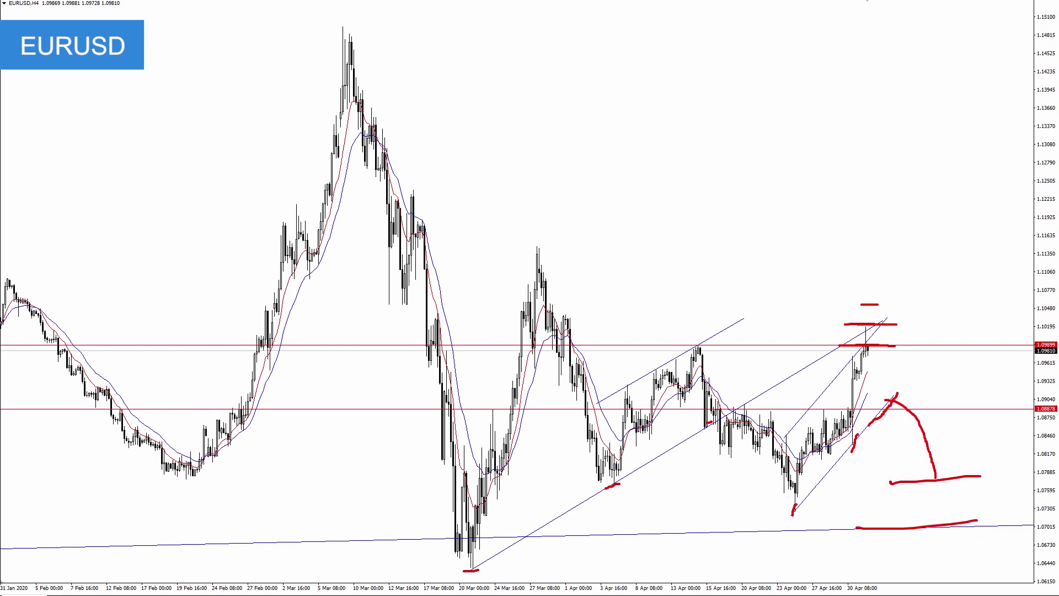
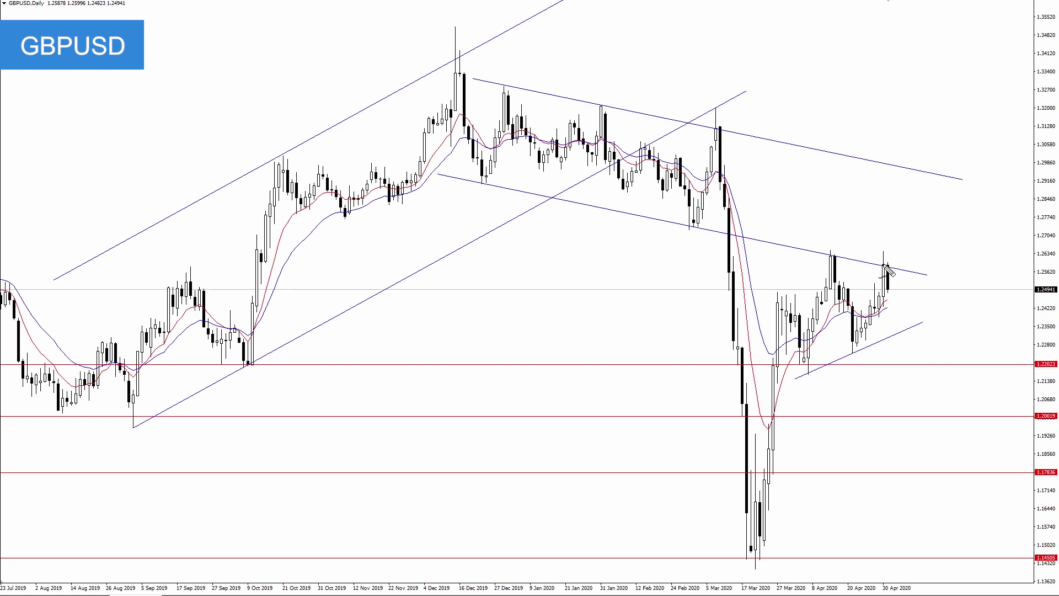
- On the GBPUSD daily chart, trace the converging upper and lower trendlines and mark the two April lows on the lower one
{"action": "left_click_drag", "start_coordinate": [884, 265], "coordinate": [934, 274]}
{"action": "left_click_drag", "start_coordinate": [882, 340], "coordinate": [937, 314]}
{"action": "left_click", "coordinate": [852, 352]}
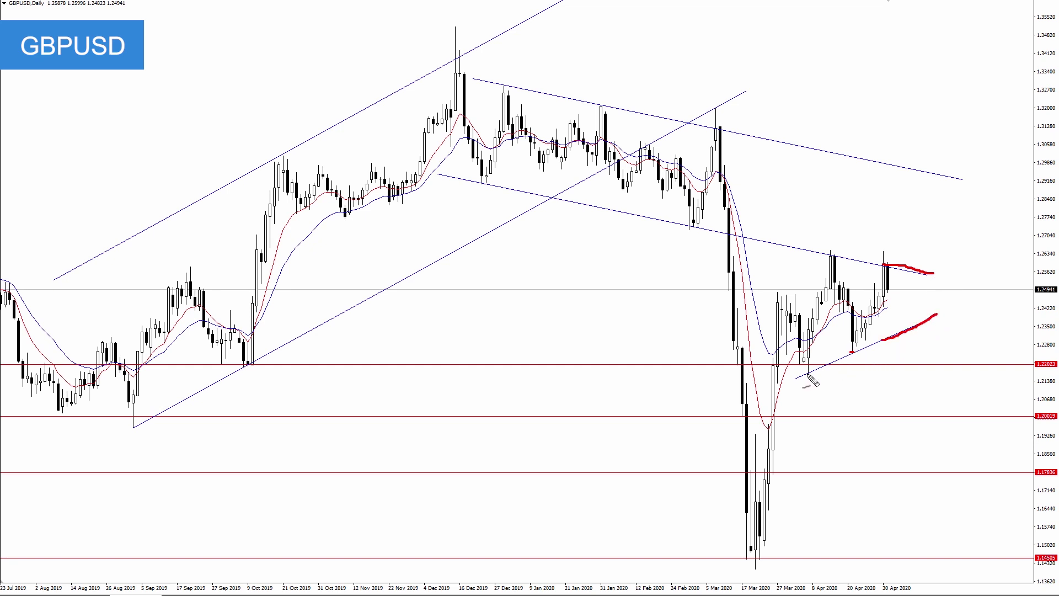
{"action": "left_click", "coordinate": [809, 374]}
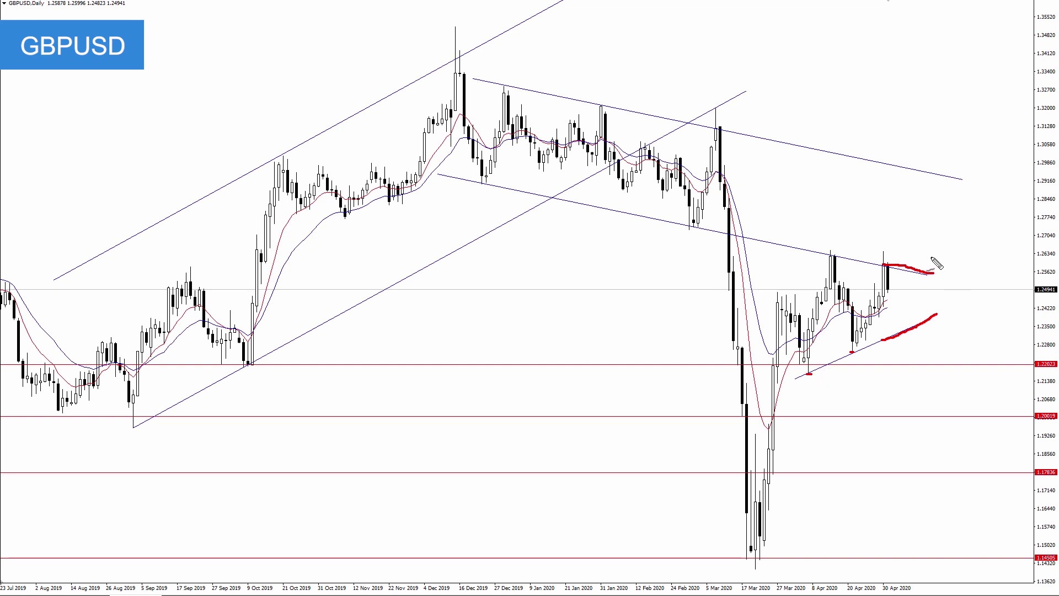
{"action": "left_click_drag", "start_coordinate": [885, 267], "coordinate": [961, 287]}
{"action": "left_click_drag", "start_coordinate": [879, 343], "coordinate": [953, 305]}
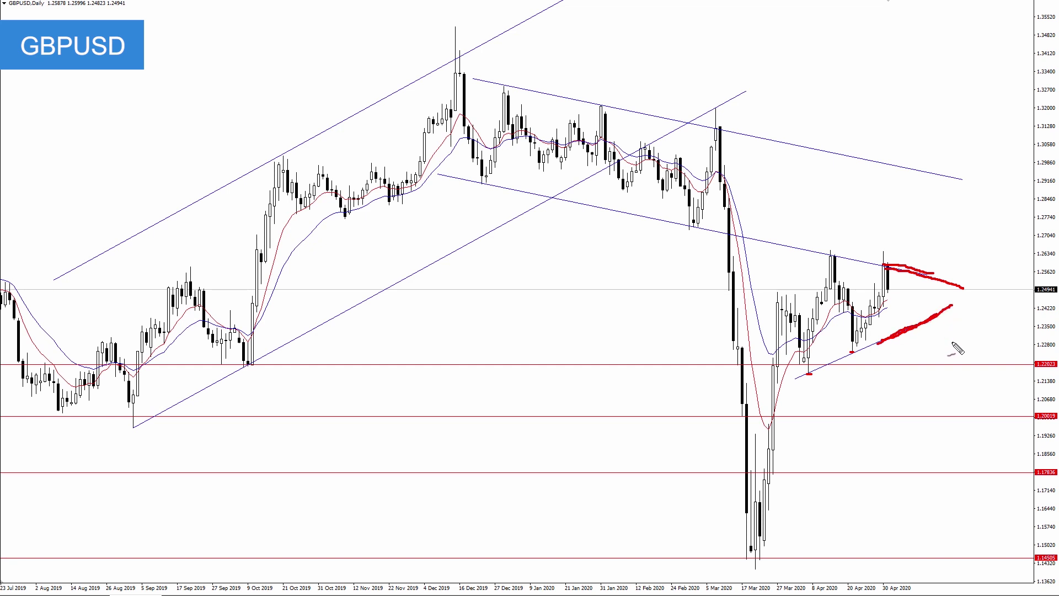
- Mark breakout levels above and below the GBPUSD triangle, with downside targets at 1.22023, 1.20019 and 1.17836
{"action": "left_click", "coordinate": [904, 250]}
{"action": "left_click_drag", "start_coordinate": [908, 250], "coordinate": [913, 250]}
{"action": "left_click_drag", "start_coordinate": [903, 354], "coordinate": [913, 354]}
{"action": "left_click_drag", "start_coordinate": [920, 364], "coordinate": [958, 362]}
{"action": "left_click_drag", "start_coordinate": [925, 417], "coordinate": [955, 416]}
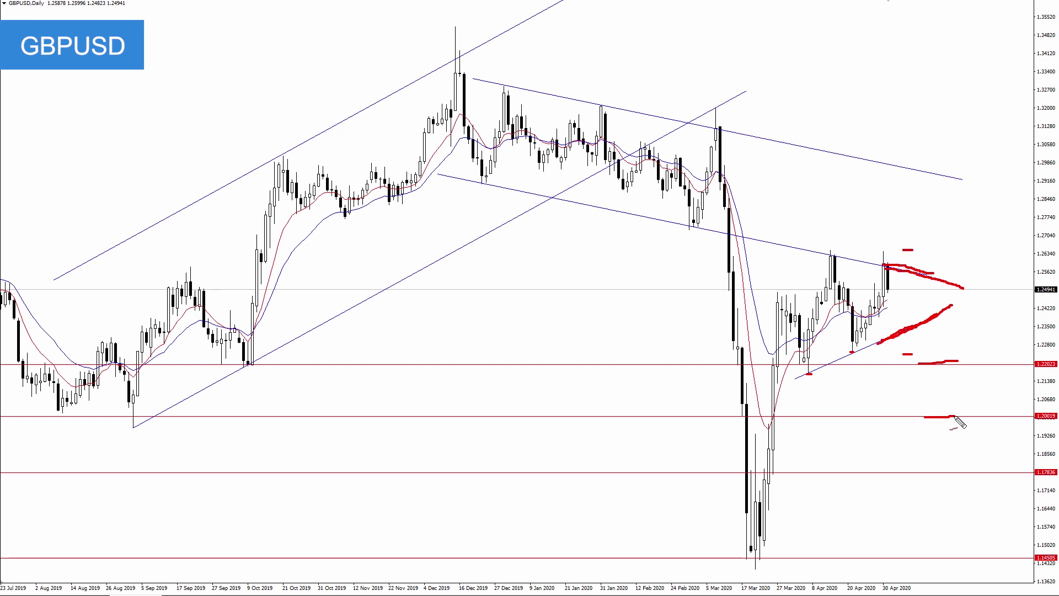
{"action": "left_click_drag", "start_coordinate": [939, 471], "coordinate": [962, 470]}
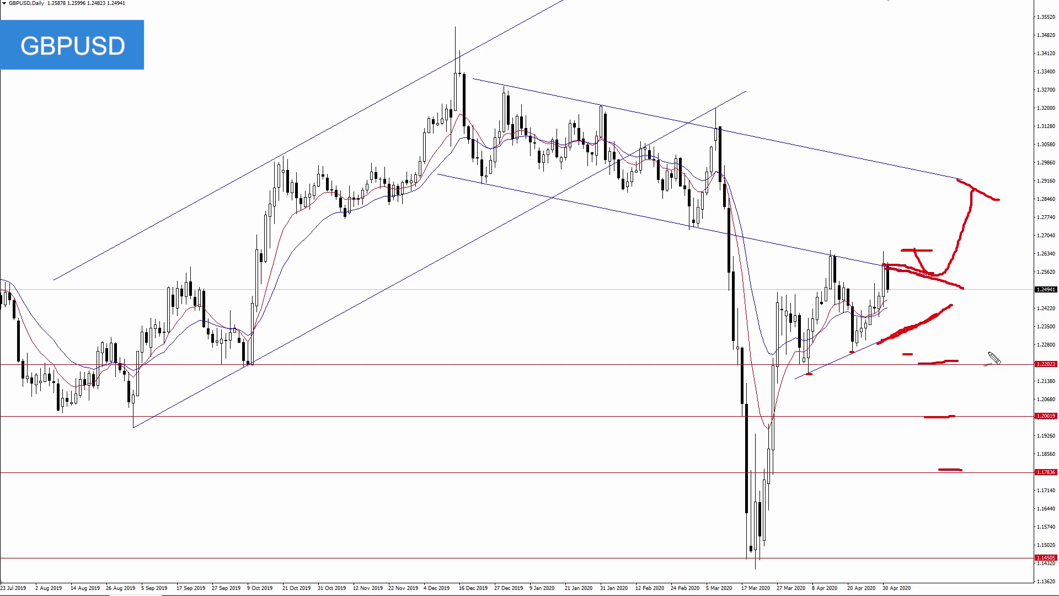
- Clear the annotations and outline the recent GBPUSD range with horizontal lines along its highs and lows
{"action": "key", "text": "e"}
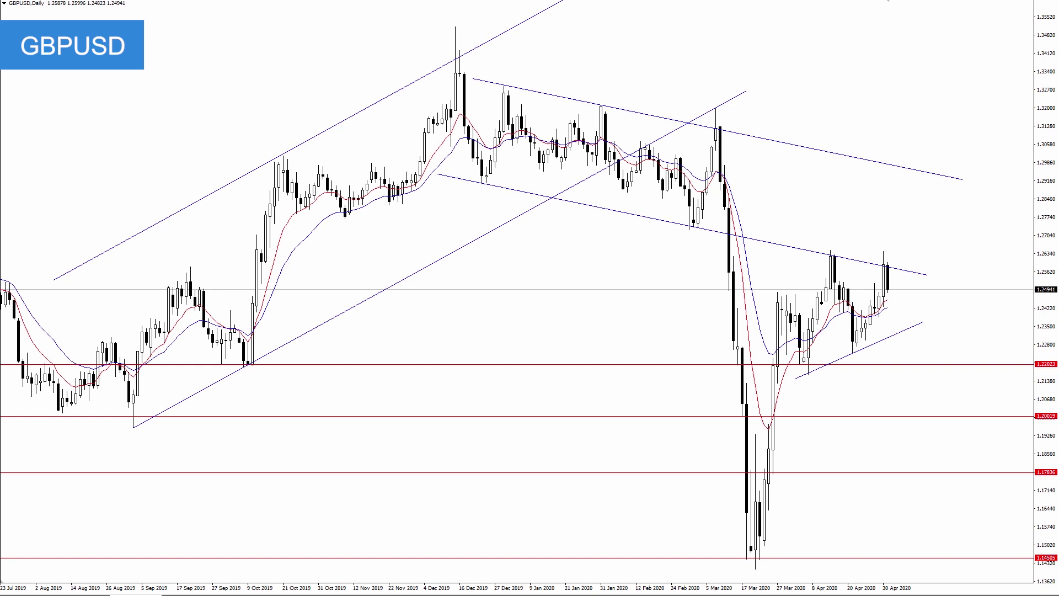
{"action": "left_click_drag", "start_coordinate": [789, 255], "coordinate": [932, 249]}
{"action": "left_click_drag", "start_coordinate": [746, 358], "coordinate": [935, 357]}
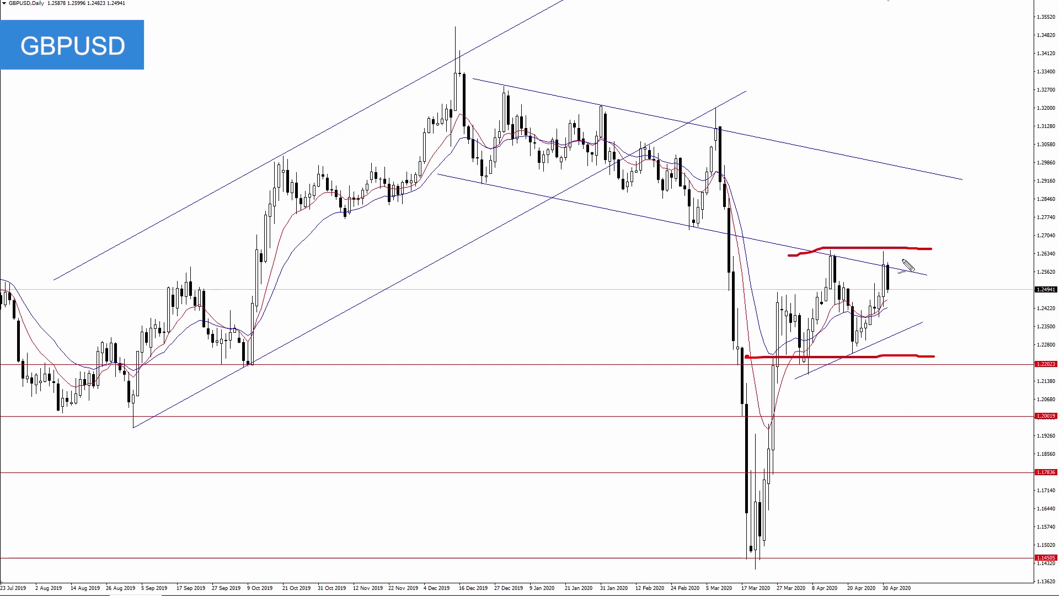
{"action": "left_click_drag", "start_coordinate": [817, 253], "coordinate": [925, 255]}
{"action": "left_click_drag", "start_coordinate": [775, 363], "coordinate": [900, 363]}
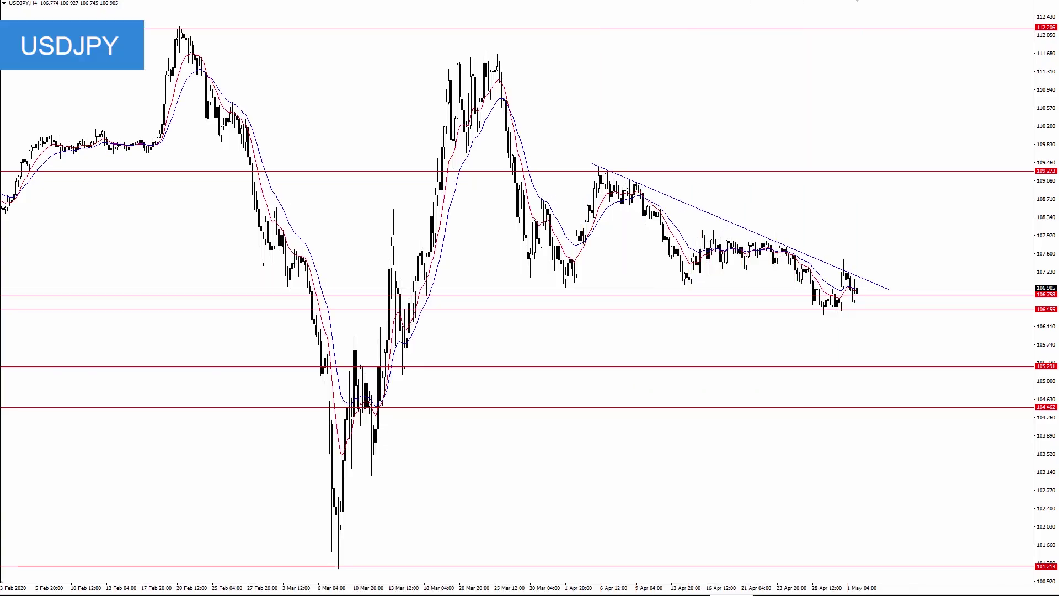
- On the USDJPY H4 chart, mark the April support lows and the highs along the descending trendline
{"action": "left_click_drag", "start_coordinate": [806, 294], "coordinate": [819, 295]}
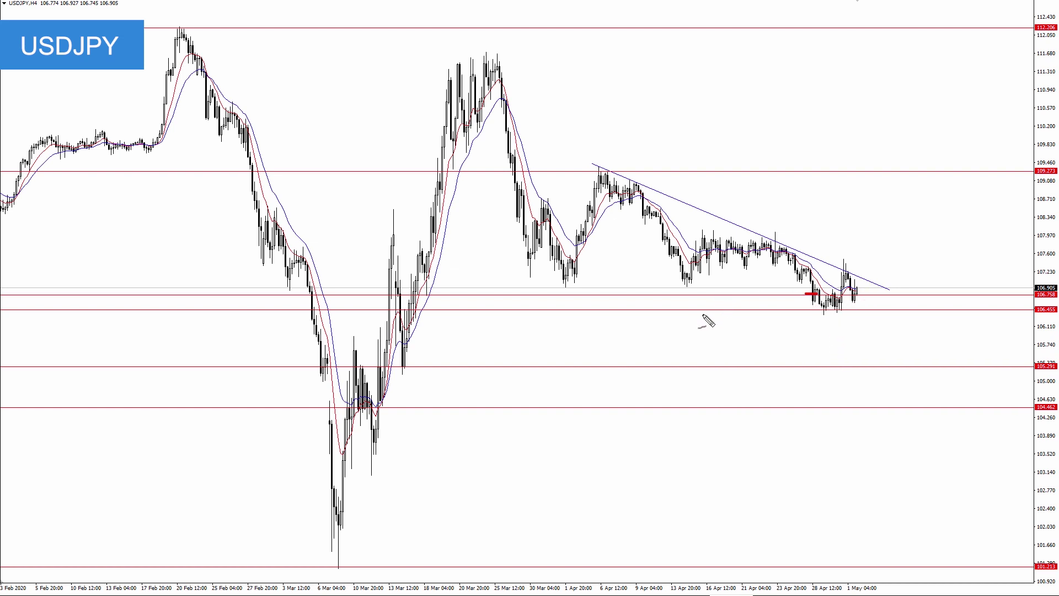
{"action": "left_click_drag", "start_coordinate": [682, 288], "coordinate": [691, 289]}
{"action": "left_click_drag", "start_coordinate": [557, 285], "coordinate": [570, 286]}
{"action": "left_click_drag", "start_coordinate": [594, 165], "coordinate": [630, 182]}
{"action": "left_click_drag", "start_coordinate": [764, 236], "coordinate": [788, 244]}
- Draw a bullish breakout path from the descending trendline to 109.273, with a resistance line along the mid-April highs
{"action": "left_click_drag", "start_coordinate": [857, 258], "coordinate": [876, 267]}
{"action": "mouse_move", "coordinate": [869, 264]}
{"action": "left_mouse_down"}
{"action": "mouse_move", "coordinate": [881, 274]}
{"action": "mouse_move", "coordinate": [938, 209]}
{"action": "mouse_move", "coordinate": [946, 177]}
{"action": "mouse_move", "coordinate": [966, 175]}
{"action": "left_mouse_up"}
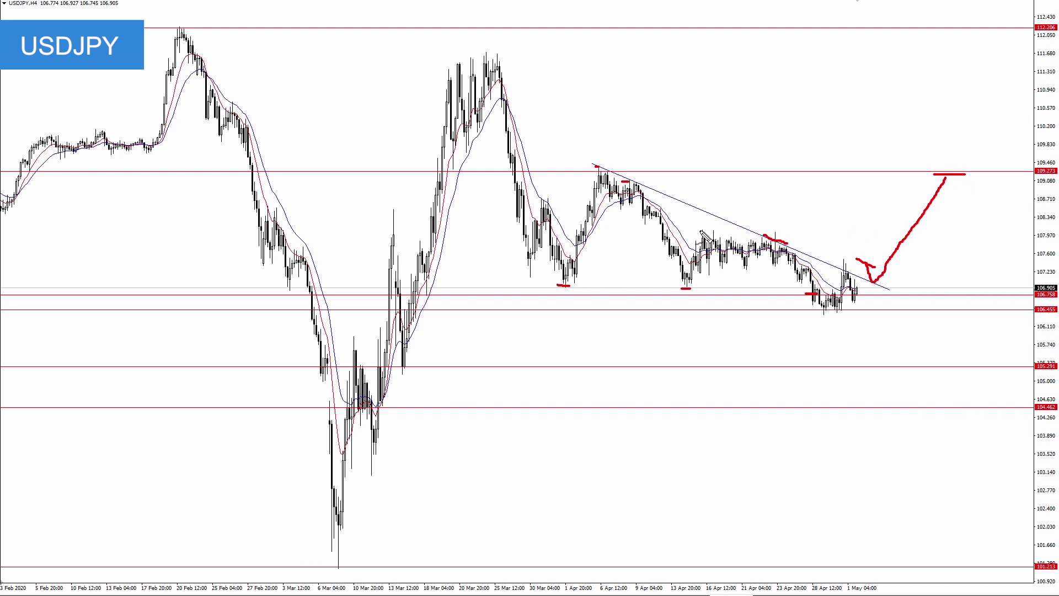
{"action": "left_click_drag", "start_coordinate": [700, 232], "coordinate": [920, 228]}
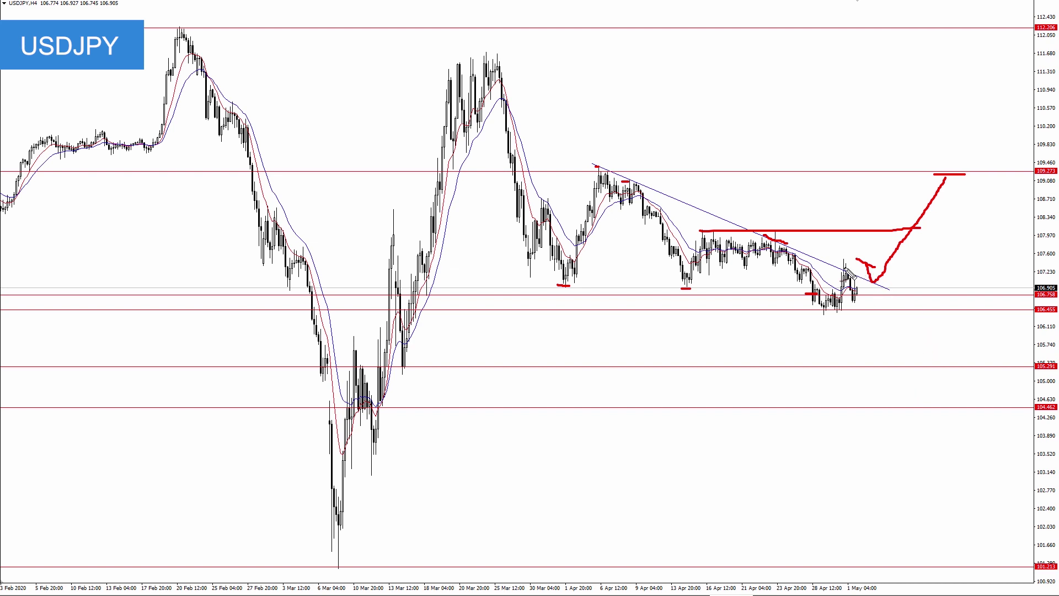
- Trace the end of the descending trendline, underline the late-April lows and draw a bearish path down to 105.291
{"action": "left_click_drag", "start_coordinate": [845, 268], "coordinate": [884, 284]}
{"action": "left_click_drag", "start_coordinate": [816, 306], "coordinate": [892, 306]}
{"action": "mouse_move", "coordinate": [860, 307]}
{"action": "left_mouse_down"}
{"action": "mouse_move", "coordinate": [893, 369]}
{"action": "mouse_move", "coordinate": [918, 368]}
{"action": "left_mouse_up"}
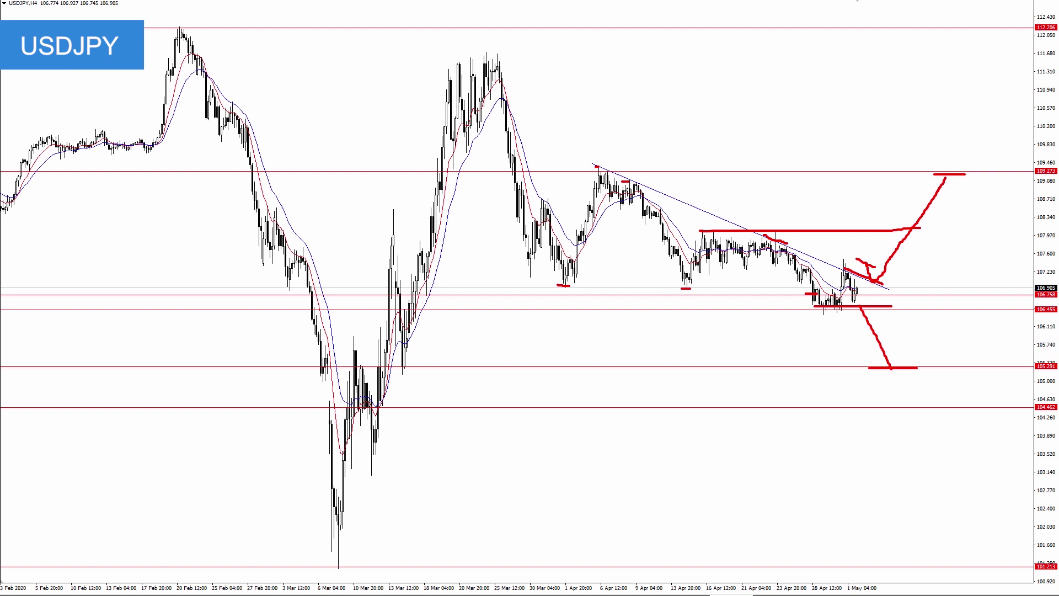
- Switch to the USDJPY monthly chart and mark the touch points on the triangle's lower and upper trendlines
{"action": "key", "text": "Escape"}
{"action": "key", "text": "ctrl+F6"}
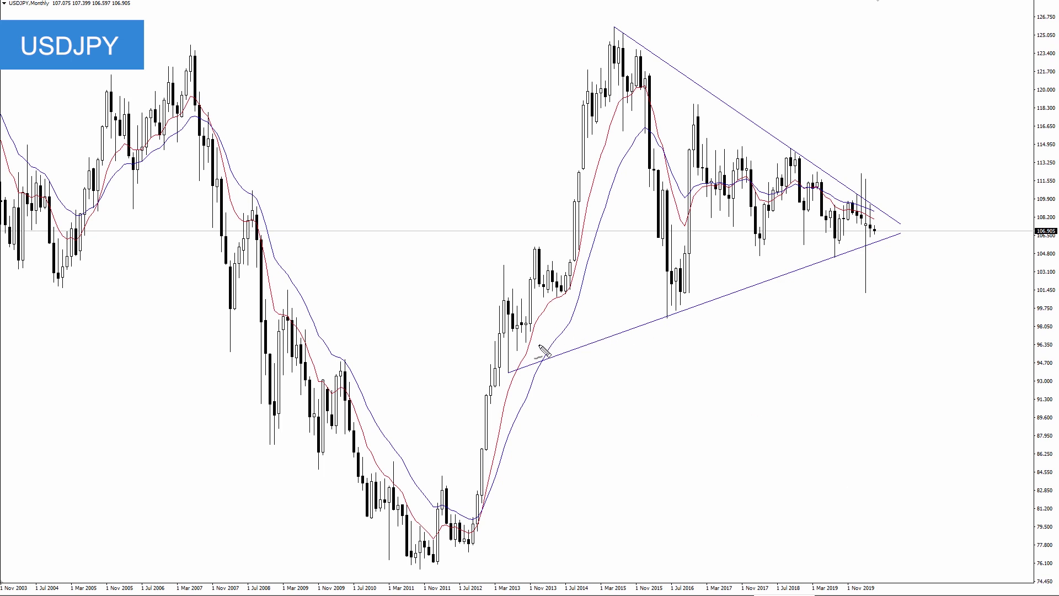
{"action": "left_click", "coordinate": [507, 373]}
{"action": "left_click_drag", "start_coordinate": [664, 317], "coordinate": [672, 317]}
{"action": "left_click_drag", "start_coordinate": [828, 256], "coordinate": [839, 256]}
{"action": "left_click_drag", "start_coordinate": [610, 24], "coordinate": [621, 26]}
{"action": "left_click_drag", "start_coordinate": [786, 150], "coordinate": [797, 150]}
{"action": "left_click_drag", "start_coordinate": [854, 196], "coordinate": [873, 205]}
- Draw breakout levels above and below the monthly USDJPY triangle, with a bullish path upward and a bearish path downward
{"action": "left_click_drag", "start_coordinate": [876, 254], "coordinate": [887, 254]}
{"action": "left_click_drag", "start_coordinate": [875, 188], "coordinate": [887, 189]}
{"action": "mouse_move", "coordinate": [882, 189]}
{"action": "left_mouse_down"}
{"action": "mouse_move", "coordinate": [886, 214]}
{"action": "mouse_move", "coordinate": [920, 156]}
{"action": "left_mouse_up"}
{"action": "mouse_move", "coordinate": [886, 253]}
{"action": "left_mouse_down"}
{"action": "mouse_move", "coordinate": [894, 239]}
{"action": "mouse_move", "coordinate": [920, 312]}
{"action": "left_mouse_up"}
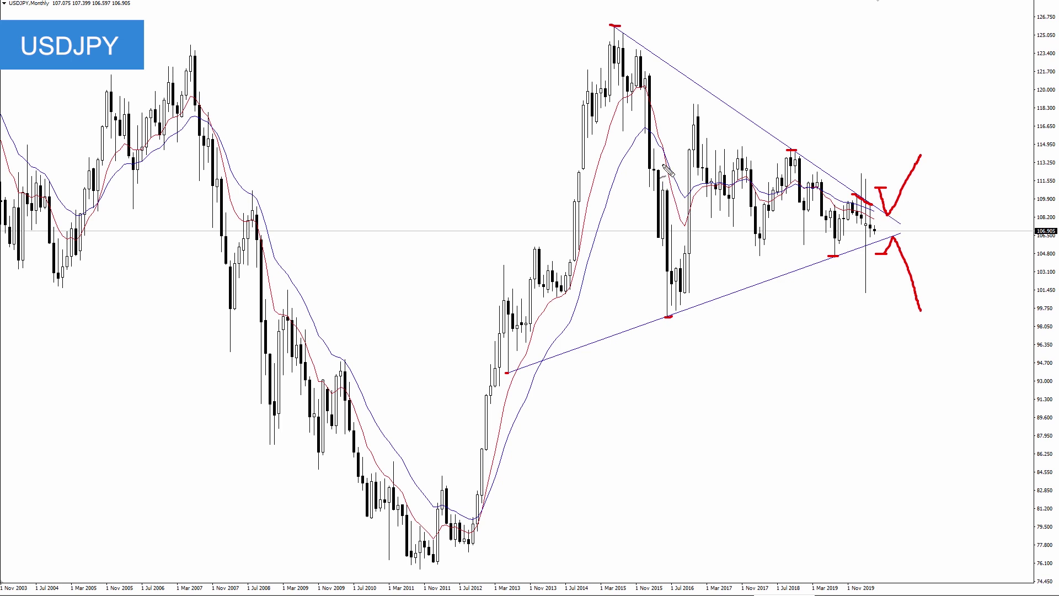
- Draw horizontal range lines at about 116 and 103 across the monthly triangle, and clear all annotations
{"action": "left_click_drag", "start_coordinate": [639, 130], "coordinate": [788, 133]}
{"action": "left_click_drag", "start_coordinate": [619, 274], "coordinate": [827, 273]}
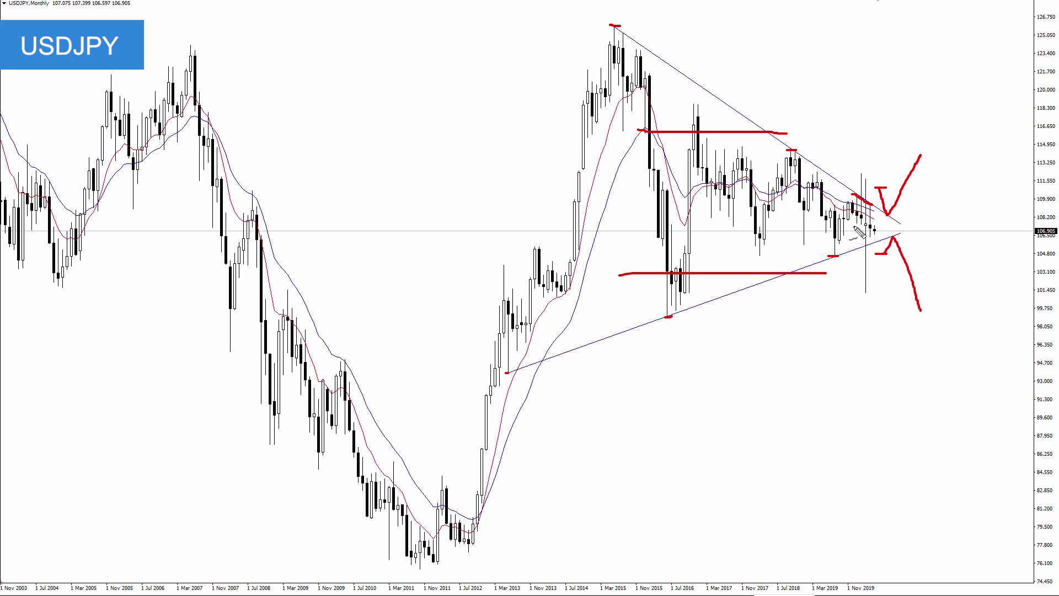
{"action": "key", "text": "Escape"}
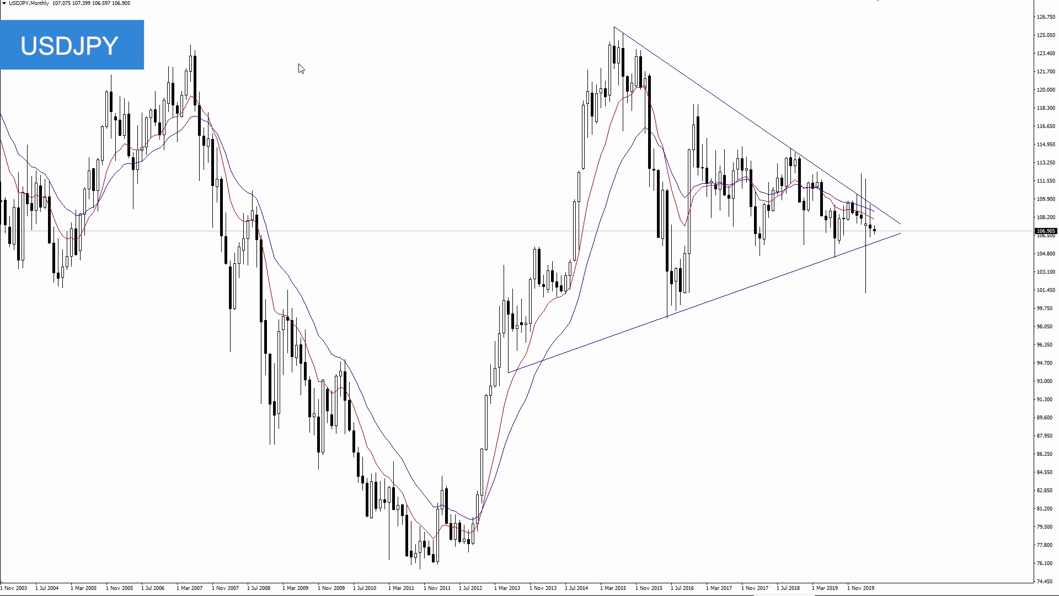
- Circle the major 2004-2005, 2011 and 2016 lows on the monthly USDJPY chart and draw lines across the 2007 and 2015 peaks
{"action": "key", "text": "minus"}
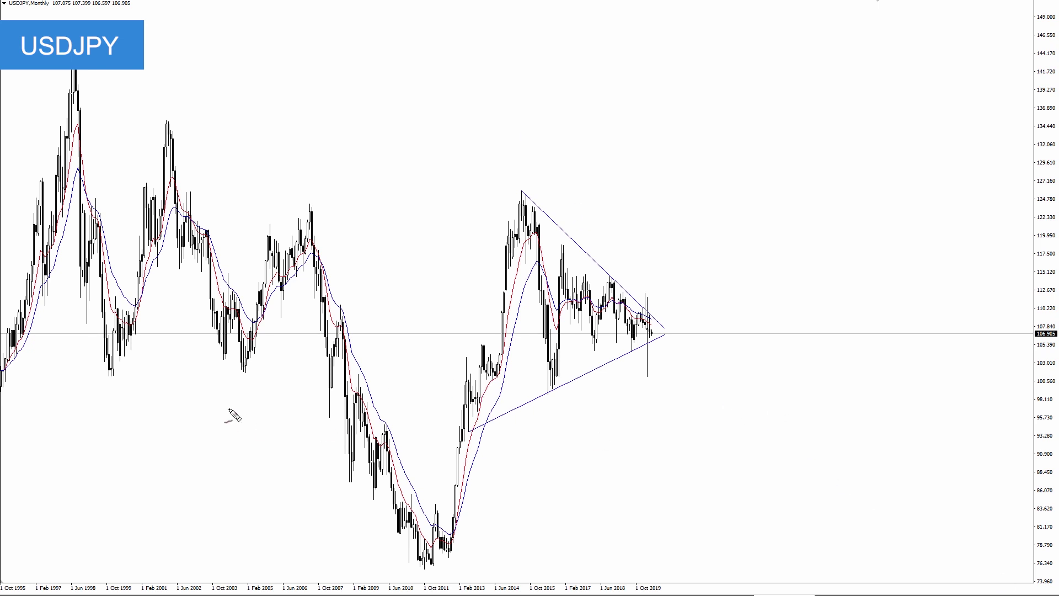
{"action": "mouse_move", "coordinate": [226, 384]}
{"action": "left_mouse_down"}
{"action": "mouse_move", "coordinate": [267, 389]}
{"action": "mouse_move", "coordinate": [215, 380]}
{"action": "left_mouse_up"}
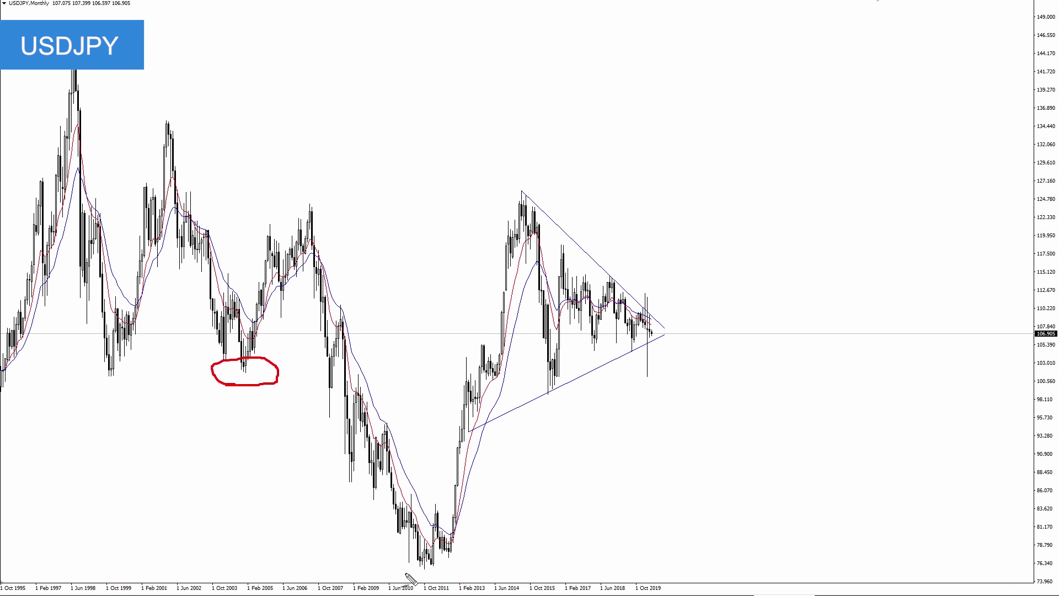
{"action": "mouse_move", "coordinate": [409, 577]}
{"action": "left_mouse_down"}
{"action": "mouse_move", "coordinate": [444, 555]}
{"action": "mouse_move", "coordinate": [436, 578]}
{"action": "left_mouse_up"}
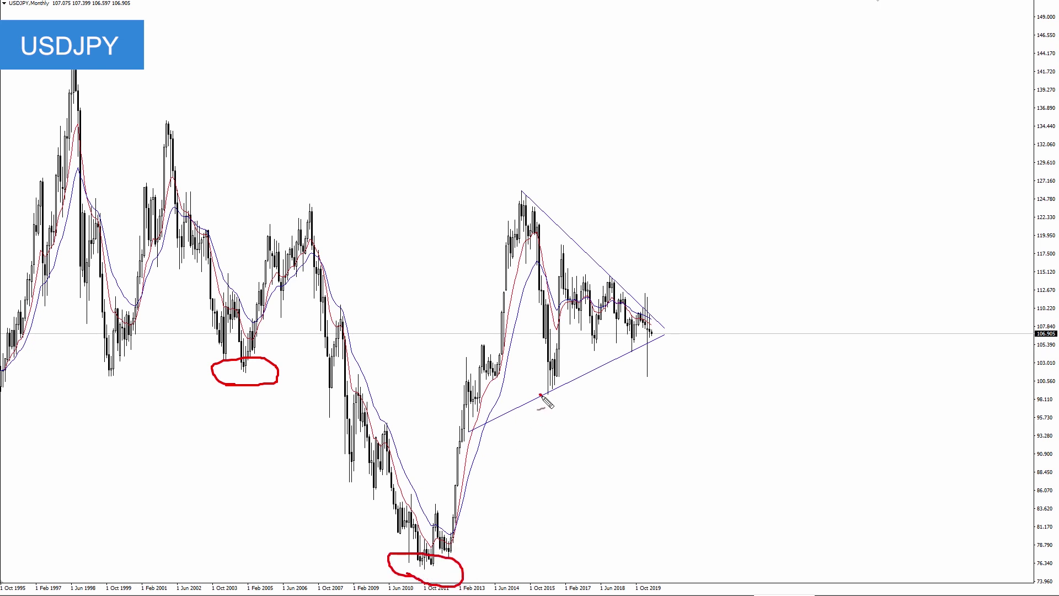
{"action": "left_click_drag", "start_coordinate": [549, 403], "coordinate": [561, 398]}
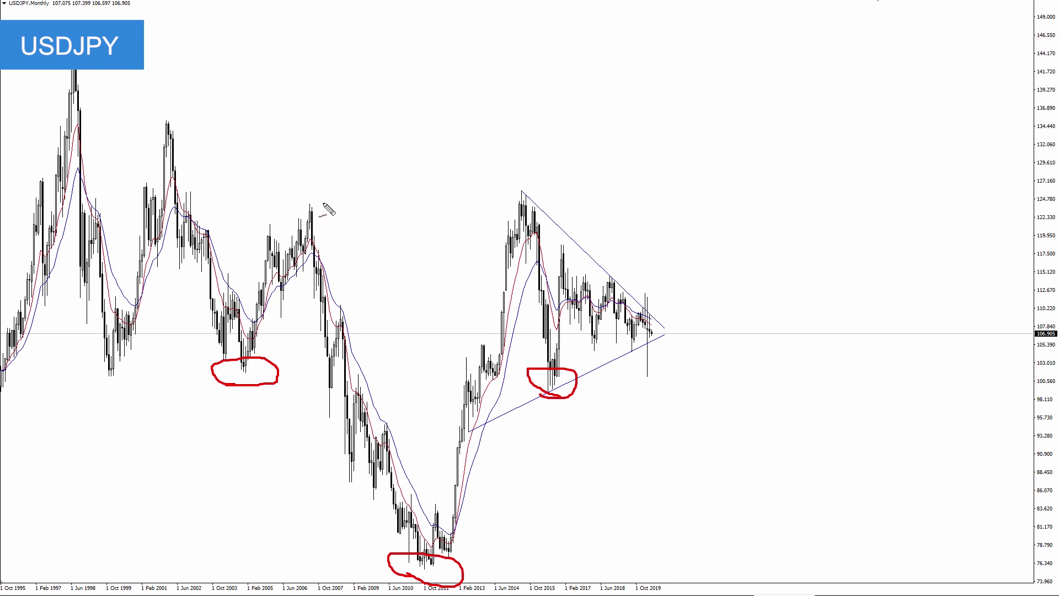
{"action": "left_click_drag", "start_coordinate": [286, 204], "coordinate": [350, 206]}
{"action": "left_click_drag", "start_coordinate": [491, 197], "coordinate": [604, 194]}
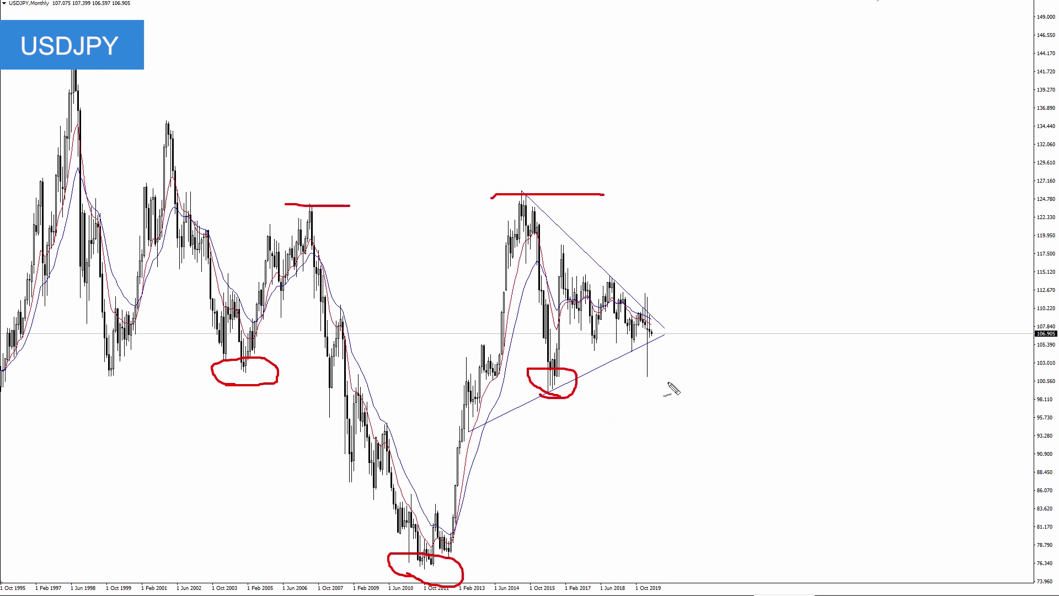
- Trace the end of the triangle's upper trendline and draw a breakout path between it and a target line at about 124
{"action": "left_click_drag", "start_coordinate": [648, 311], "coordinate": [671, 330]}
{"action": "mouse_move", "coordinate": [652, 303]}
{"action": "left_mouse_down"}
{"action": "mouse_move", "coordinate": [662, 301]}
{"action": "mouse_move", "coordinate": [660, 326]}
{"action": "mouse_move", "coordinate": [724, 211]}
{"action": "mouse_move", "coordinate": [771, 204]}
{"action": "left_mouse_up"}
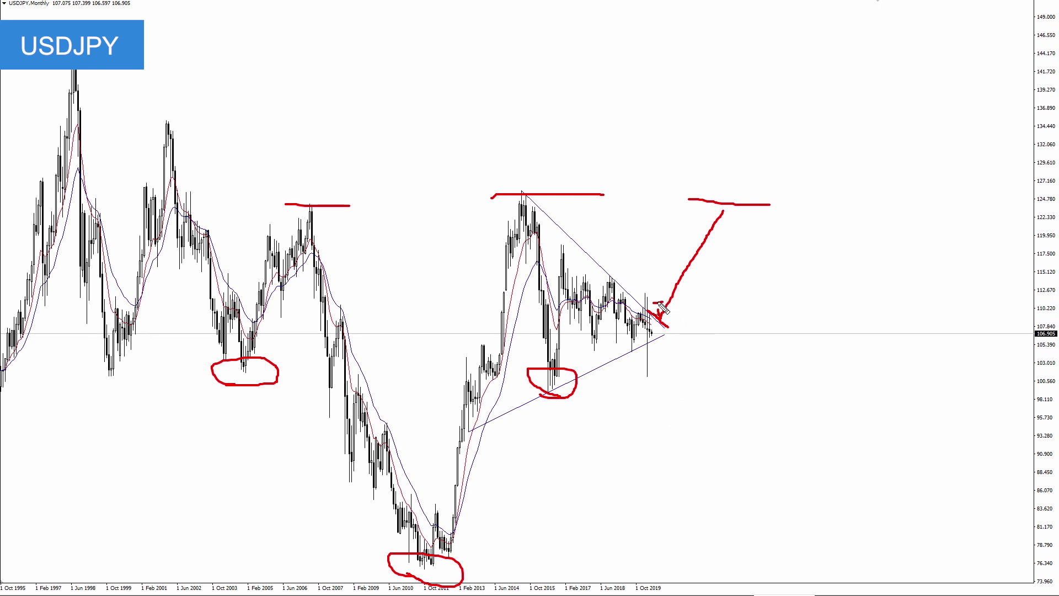
{"action": "left_click_drag", "start_coordinate": [655, 313], "coordinate": [662, 318]}
{"action": "left_click_drag", "start_coordinate": [465, 563], "coordinate": [471, 562]}
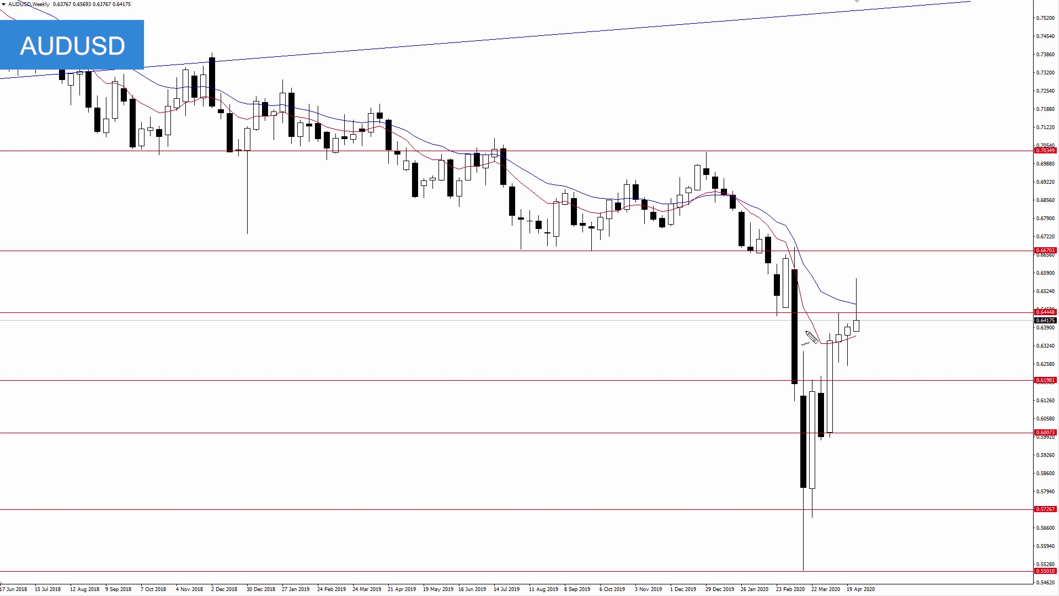
- On the weekly AUDUSD chart, mark the touches of the 0.64448 level, box the latest candle with its upper wick, and clear the annotations
{"action": "left_click_drag", "start_coordinate": [772, 313], "coordinate": [843, 315]}
{"action": "mouse_move", "coordinate": [855, 291]}
{"action": "left_mouse_down"}
{"action": "mouse_move", "coordinate": [845, 320]}
{"action": "mouse_move", "coordinate": [865, 336]}
{"action": "mouse_move", "coordinate": [846, 271]}
{"action": "left_mouse_up"}
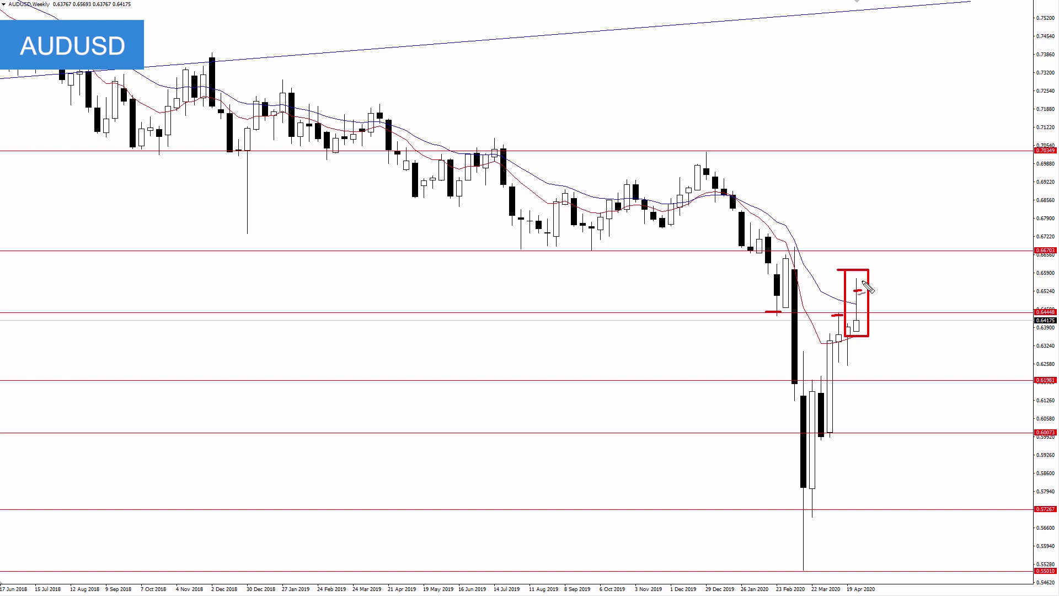
{"action": "left_click_drag", "start_coordinate": [856, 280], "coordinate": [880, 282]}
{"action": "key", "text": "e"}
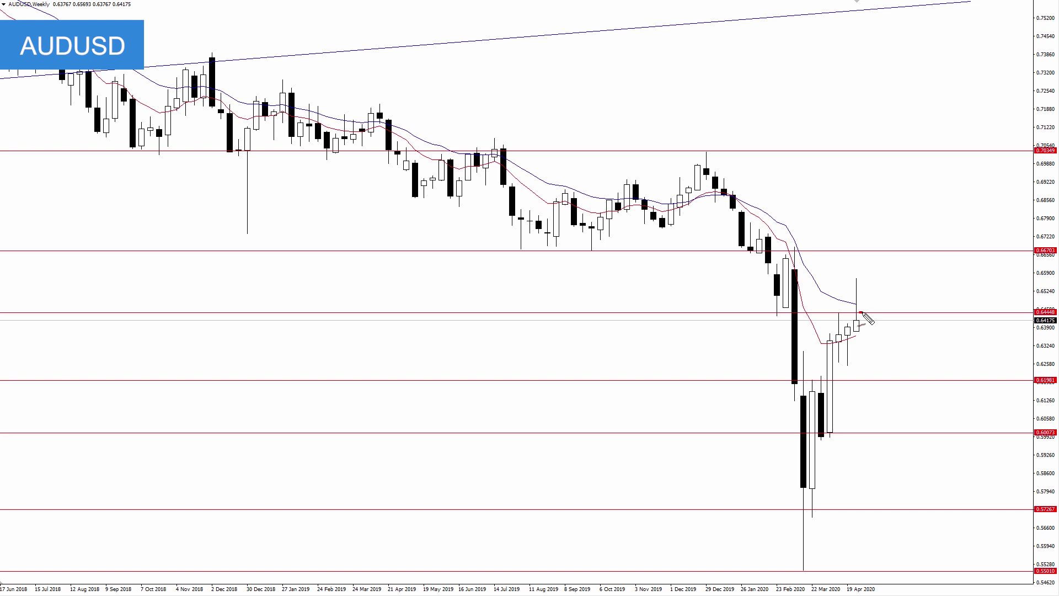
- Draw a bearish path from 0.64448 to 0.61981, trace the weekly downtrend, sharp fall and rebound, and clear the annotations
{"action": "mouse_move", "coordinate": [859, 312]}
{"action": "left_mouse_down"}
{"action": "mouse_move", "coordinate": [887, 311]}
{"action": "mouse_move", "coordinate": [878, 322]}
{"action": "mouse_move", "coordinate": [903, 373]}
{"action": "mouse_move", "coordinate": [932, 377]}
{"action": "left_mouse_up"}
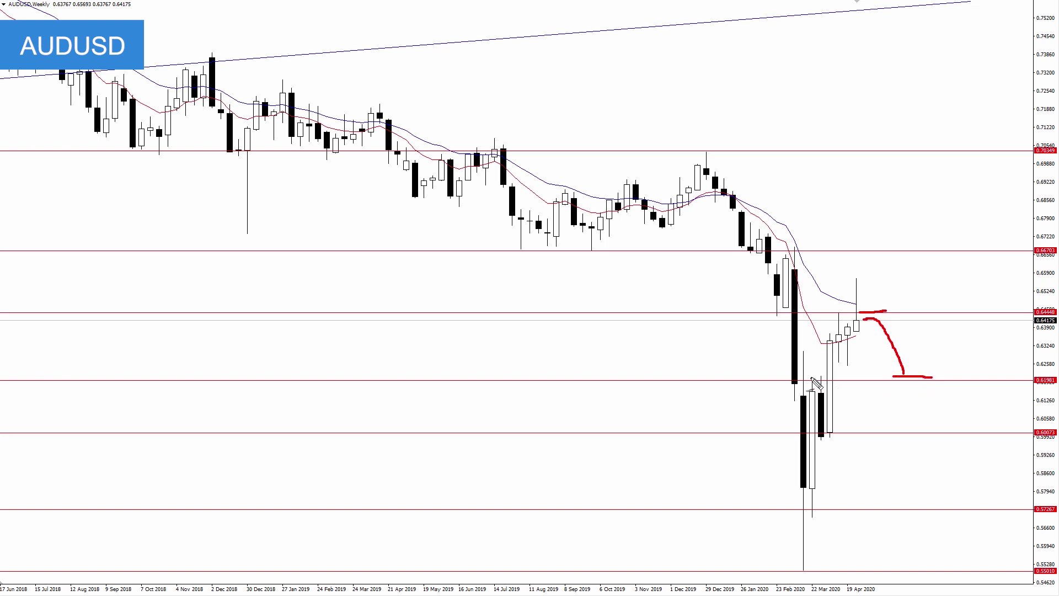
{"action": "left_click_drag", "start_coordinate": [796, 382], "coordinate": [827, 382]}
{"action": "mouse_move", "coordinate": [220, 52]}
{"action": "left_mouse_down"}
{"action": "mouse_move", "coordinate": [533, 189]}
{"action": "mouse_move", "coordinate": [757, 244]}
{"action": "mouse_move", "coordinate": [768, 262]}
{"action": "left_mouse_up"}
{"action": "mouse_move", "coordinate": [725, 287]}
{"action": "left_mouse_down"}
{"action": "mouse_move", "coordinate": [766, 269]}
{"action": "mouse_move", "coordinate": [809, 531]}
{"action": "mouse_move", "coordinate": [823, 415]}
{"action": "mouse_move", "coordinate": [853, 332]}
{"action": "left_mouse_up"}
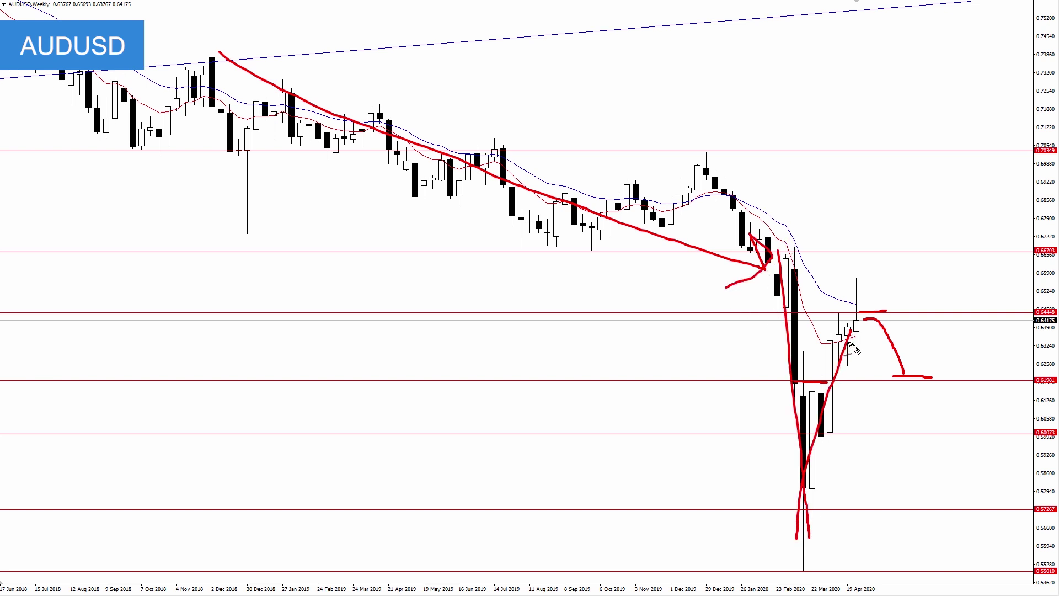
{"action": "key", "text": "Escape"}
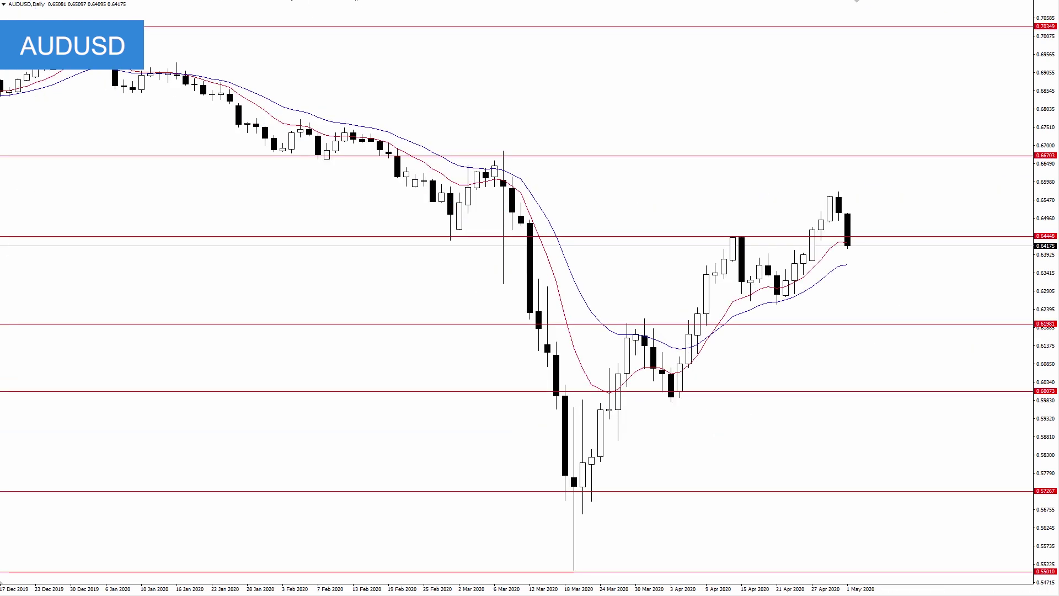
- On the daily AUDUSD chart, draw an arrow along the long decline and trace the V-shaped fall and rebound of early 2020
{"action": "key", "text": "minus"}
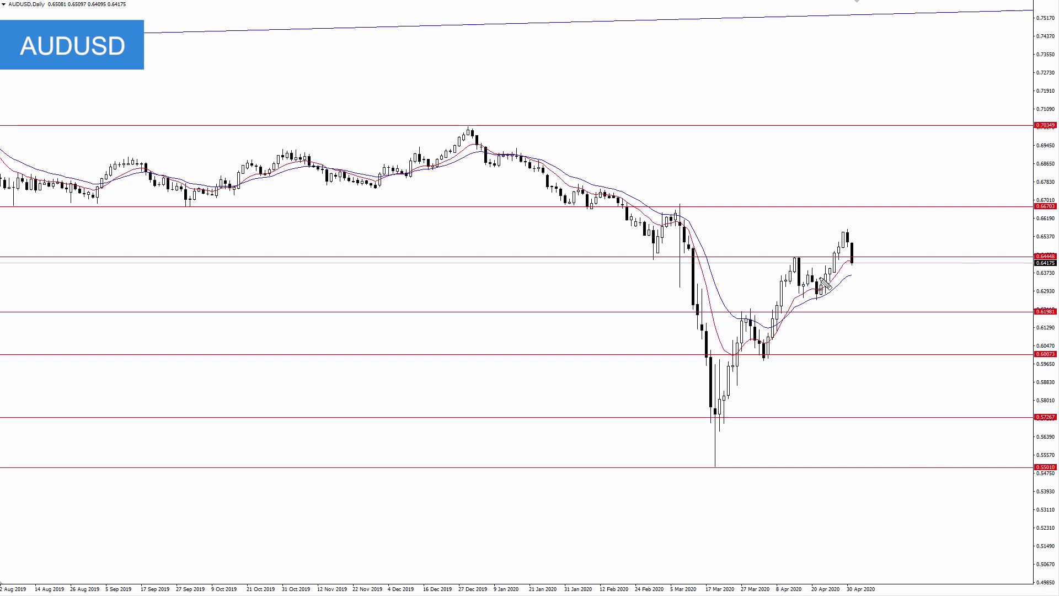
{"action": "left_click_drag", "start_coordinate": [150, 53], "coordinate": [437, 160]}
{"action": "mouse_move", "coordinate": [402, 114]}
{"action": "left_mouse_down"}
{"action": "mouse_move", "coordinate": [436, 159]}
{"action": "mouse_move", "coordinate": [406, 175]}
{"action": "left_mouse_up"}
{"action": "left_click", "coordinate": [472, 119]}
{"action": "mouse_move", "coordinate": [519, 161]}
{"action": "left_mouse_down"}
{"action": "mouse_move", "coordinate": [706, 453]}
{"action": "mouse_move", "coordinate": [801, 290]}
{"action": "mouse_move", "coordinate": [847, 236]}
{"action": "left_mouse_up"}
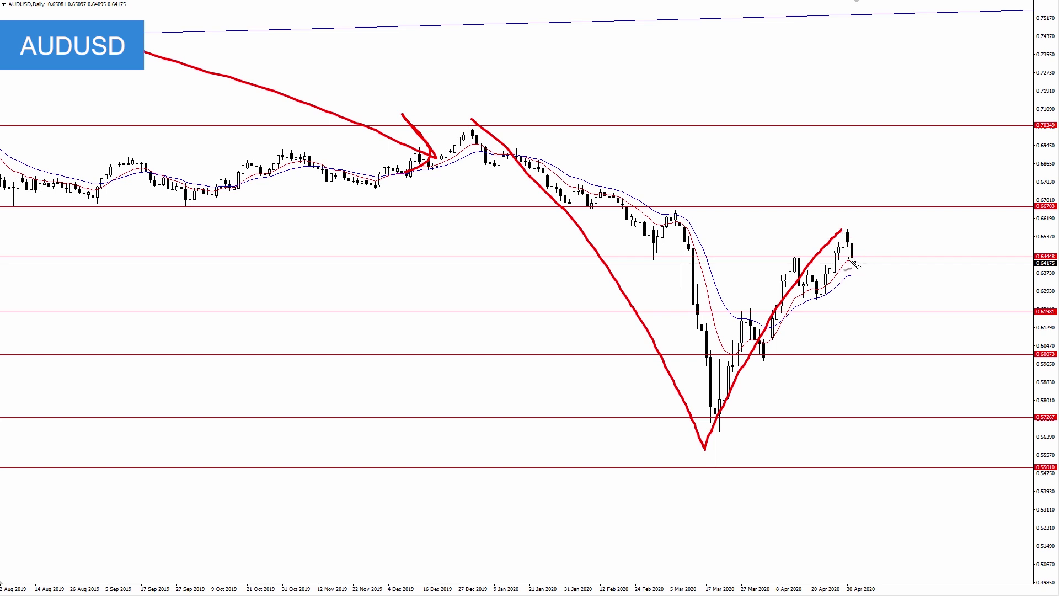
- Draw a bearish path from 0.64448 to 0.61981, mark 0.60073 and these levels' earlier touches, clear the annotations and re-mark 0.64448
{"action": "mouse_move", "coordinate": [848, 257]}
{"action": "left_mouse_down"}
{"action": "mouse_move", "coordinate": [893, 257]}
{"action": "mouse_move", "coordinate": [889, 313]}
{"action": "mouse_move", "coordinate": [907, 314]}
{"action": "left_mouse_up"}
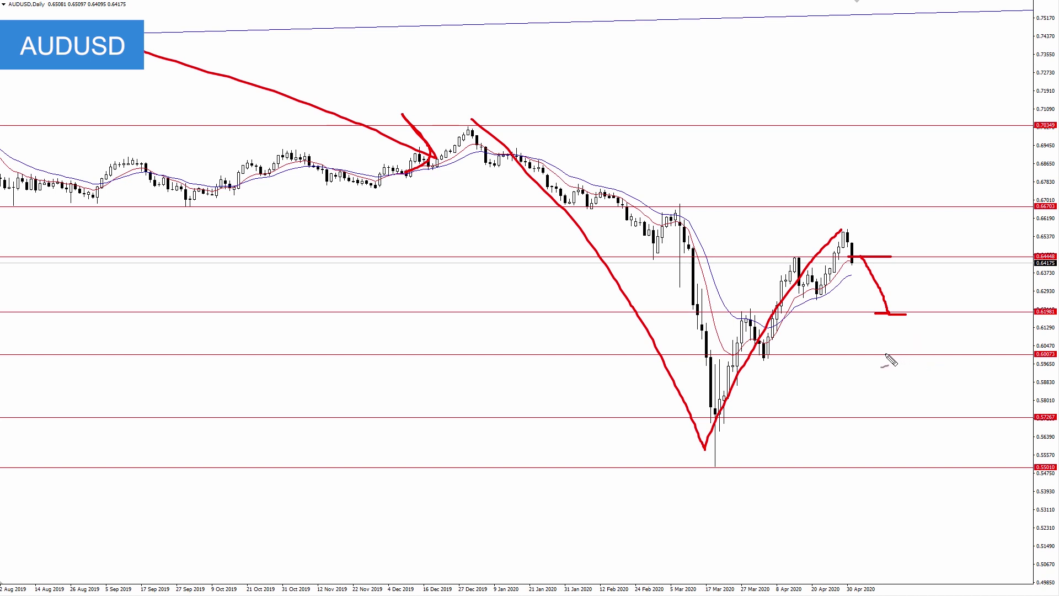
{"action": "left_click_drag", "start_coordinate": [885, 354], "coordinate": [925, 354]}
{"action": "left_click_drag", "start_coordinate": [649, 258], "coordinate": [660, 258]}
{"action": "left_click_drag", "start_coordinate": [789, 257], "coordinate": [808, 257]}
{"action": "left_click_drag", "start_coordinate": [737, 312], "coordinate": [756, 312]}
{"action": "left_click_drag", "start_coordinate": [686, 312], "coordinate": [699, 312]}
{"action": "left_click_drag", "start_coordinate": [751, 355], "coordinate": [784, 355]}
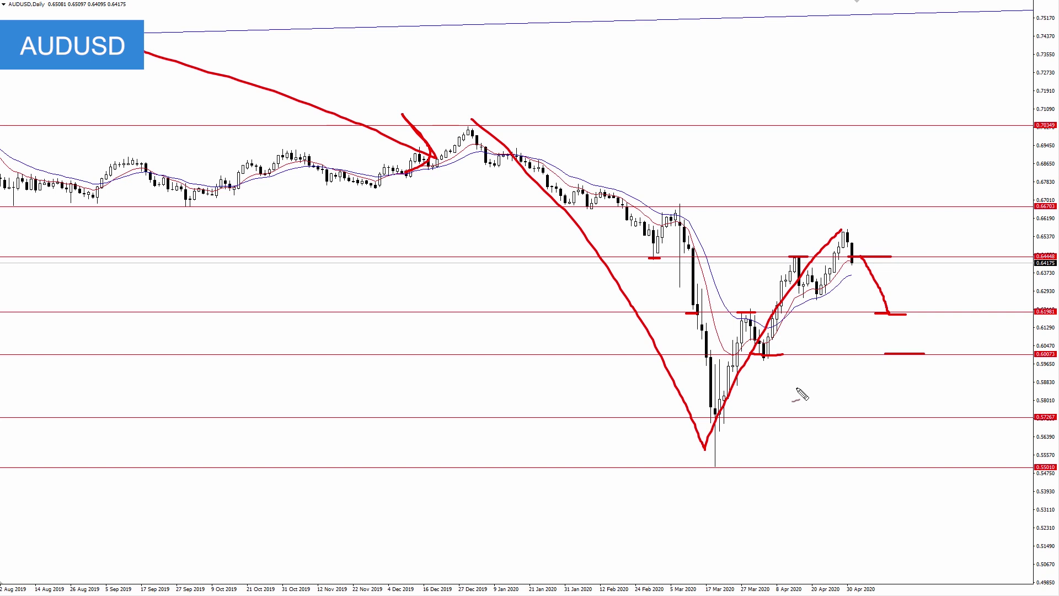
{"action": "key", "text": "e"}
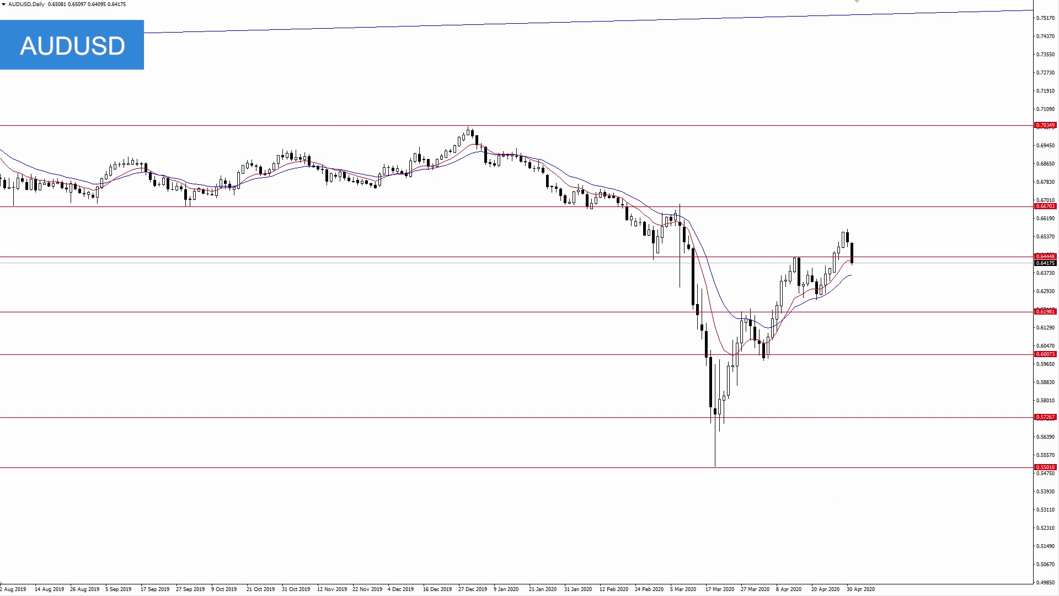
{"action": "left_click_drag", "start_coordinate": [853, 257], "coordinate": [887, 257]}
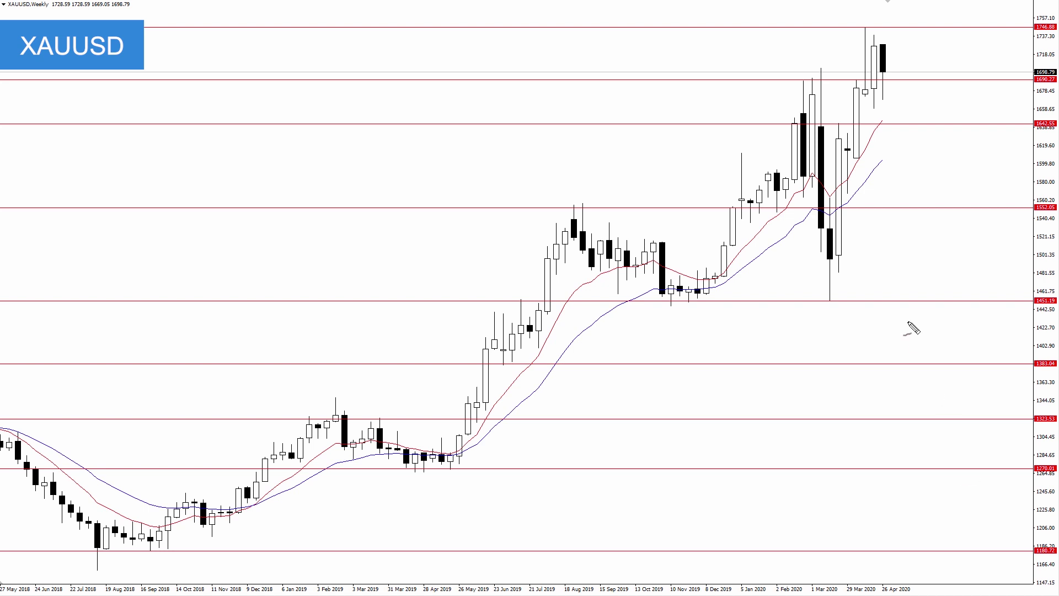
- On the weekly XAUUSD chart, mark the 1690.27 level's touches, the latest candles' bodies and the 1746.88 high, and clear the annotations
{"action": "left_click_drag", "start_coordinate": [800, 81], "coordinate": [860, 80]}
{"action": "left_click_drag", "start_coordinate": [879, 89], "coordinate": [889, 89]}
{"action": "mouse_move", "coordinate": [873, 48]}
{"action": "left_mouse_down"}
{"action": "mouse_move", "coordinate": [873, 80]}
{"action": "mouse_move", "coordinate": [916, 80]}
{"action": "left_mouse_up"}
{"action": "left_click_drag", "start_coordinate": [877, 80], "coordinate": [929, 80]}
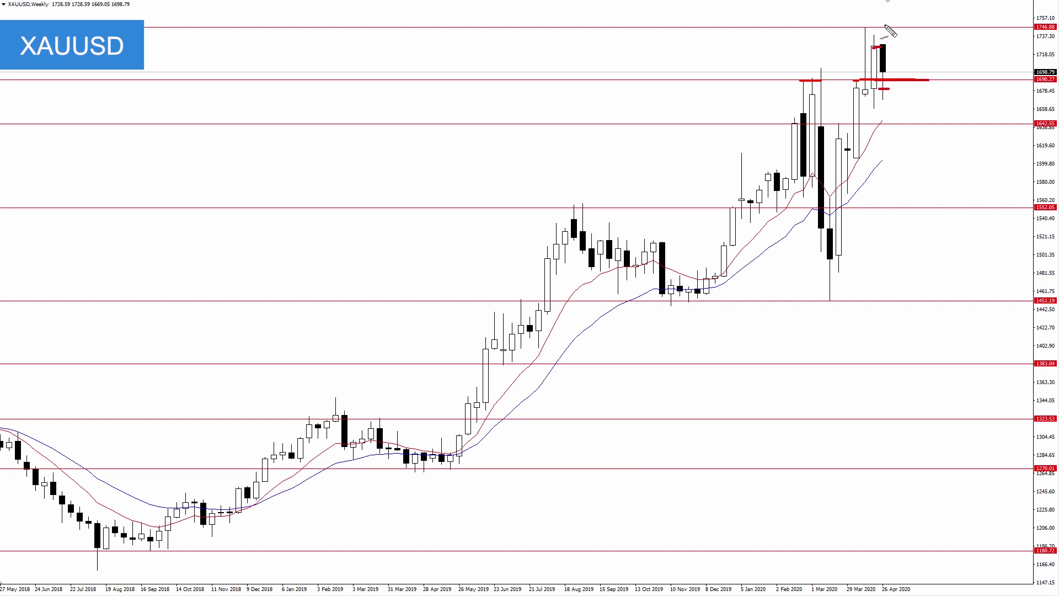
{"action": "left_click_drag", "start_coordinate": [880, 24], "coordinate": [942, 26]}
{"action": "key", "text": "Escape"}
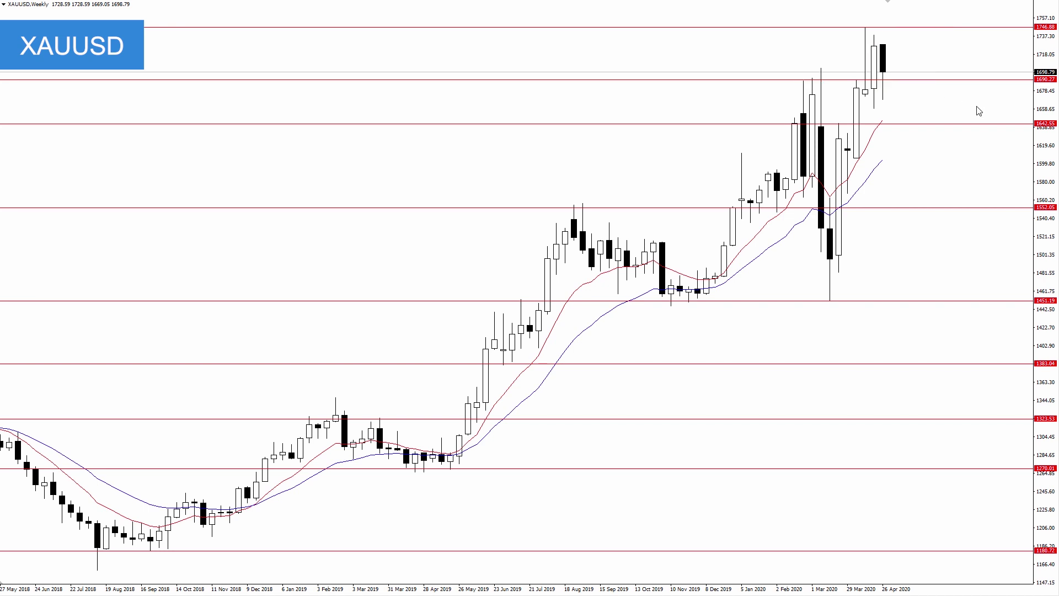
- Mark the highs and lows of the last two weekly gold candles and draw a bullish path to 1746.88 with a target at 1795.99
{"action": "left_click_drag", "start_coordinate": [1050, 58], "coordinate": [1051, 82]}
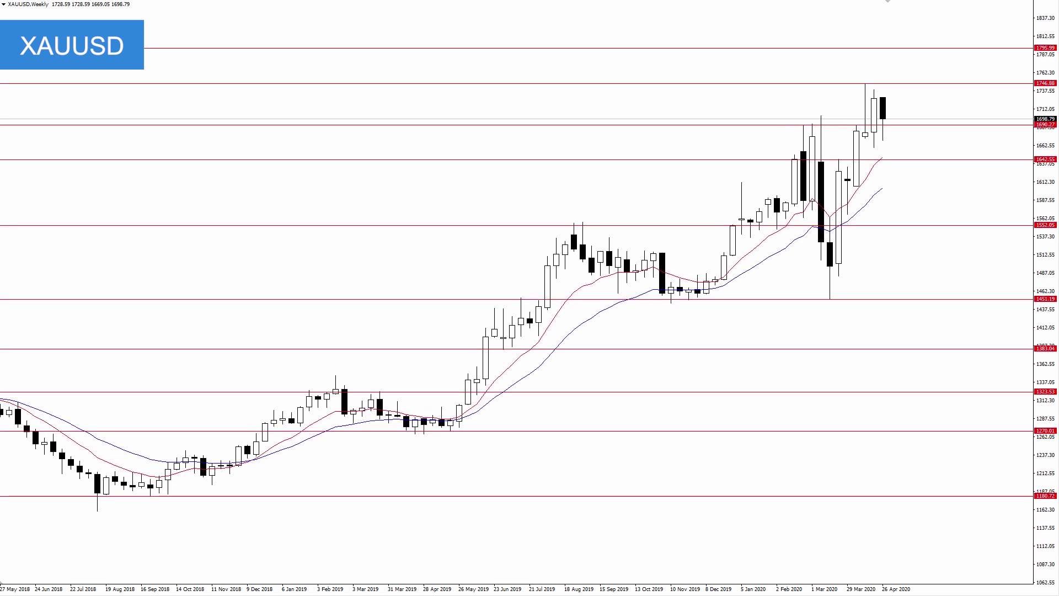
{"action": "left_click_drag", "start_coordinate": [879, 96], "coordinate": [888, 96]}
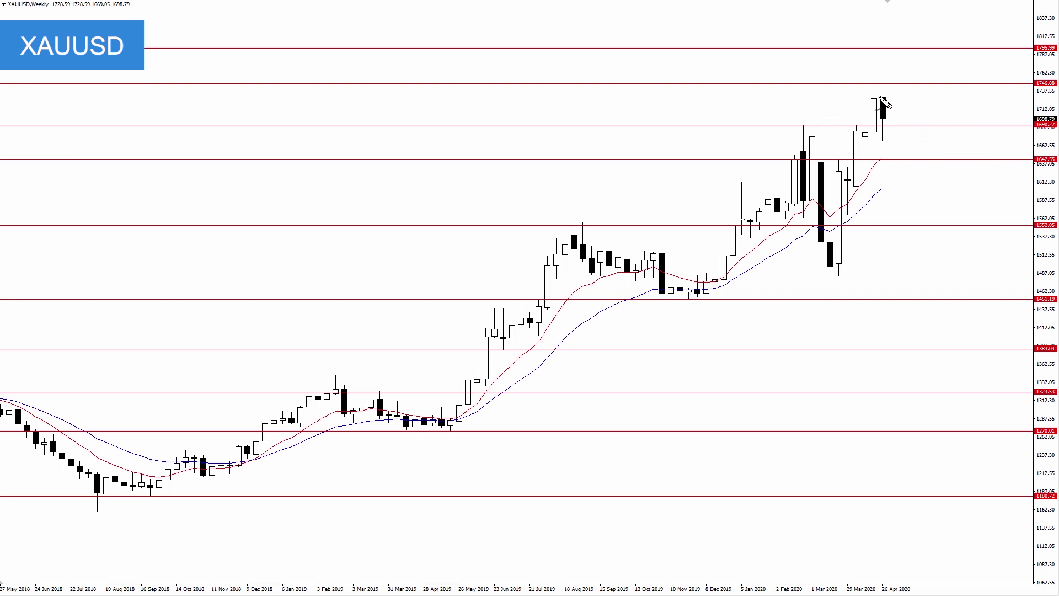
{"action": "left_click_drag", "start_coordinate": [879, 139], "coordinate": [886, 139]}
{"action": "left_click_drag", "start_coordinate": [870, 87], "coordinate": [878, 87]}
{"action": "mouse_move", "coordinate": [869, 147]}
{"action": "left_mouse_down"}
{"action": "mouse_move", "coordinate": [923, 83]}
{"action": "mouse_move", "coordinate": [916, 75]}
{"action": "left_mouse_up"}
{"action": "left_click_drag", "start_coordinate": [922, 45], "coordinate": [977, 45]}
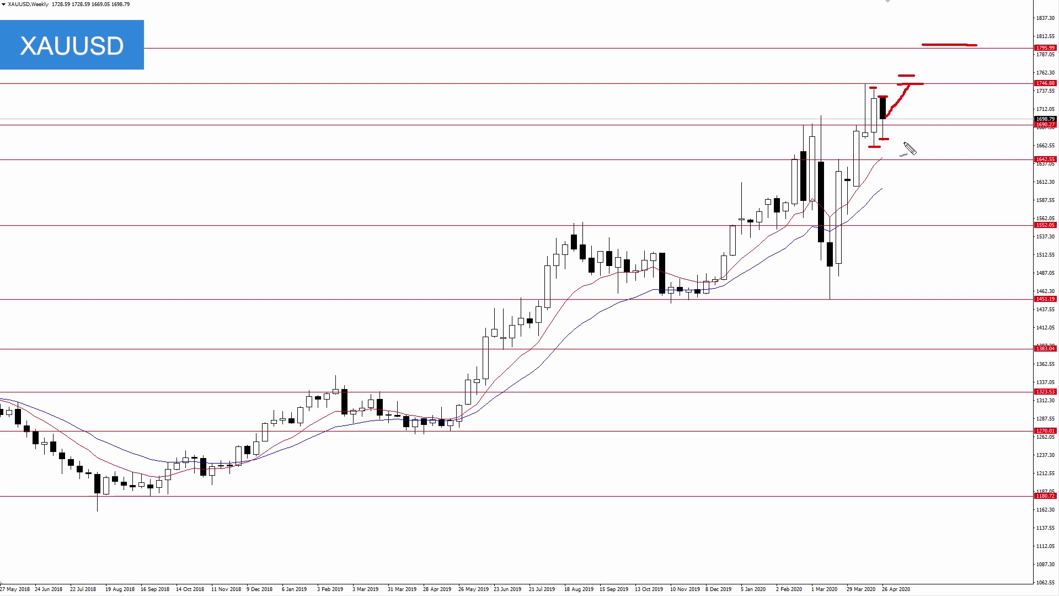
- Mark gold supports at 1690.27, 1642.55 and 1552.05, trace the uptrend from early 2019 into the March 2020 drop, and clear the annotations
{"action": "left_click_drag", "start_coordinate": [889, 129], "coordinate": [917, 129]}
{"action": "left_click_drag", "start_coordinate": [906, 160], "coordinate": [949, 160]}
{"action": "left_click_drag", "start_coordinate": [926, 224], "coordinate": [970, 224]}
{"action": "mouse_move", "coordinate": [330, 509]}
{"action": "left_mouse_down"}
{"action": "mouse_move", "coordinate": [386, 491]}
{"action": "mouse_move", "coordinate": [763, 248]}
{"action": "mouse_move", "coordinate": [810, 197]}
{"action": "mouse_move", "coordinate": [816, 236]}
{"action": "left_mouse_up"}
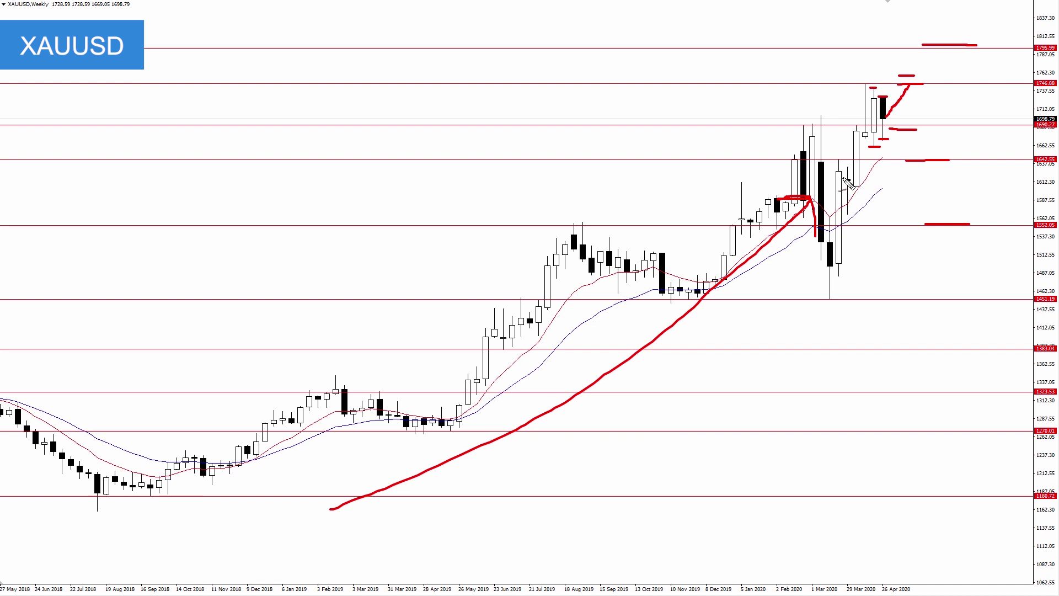
{"action": "left_click_drag", "start_coordinate": [842, 180], "coordinate": [876, 180]}
{"action": "key", "text": "e"}
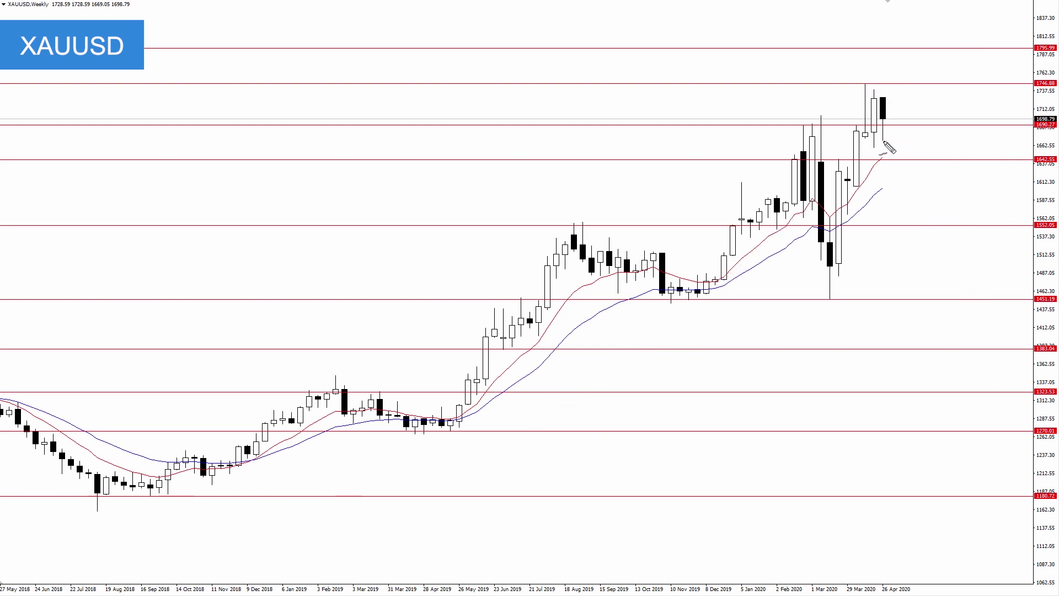
- Mark the latest gold candle's low, supports at 1690.27, 1642.55 and 1552.05, and resistances at 1746.88 and 1795.99
{"action": "left_click_drag", "start_coordinate": [881, 141], "coordinate": [886, 141]}
{"action": "left_click_drag", "start_coordinate": [898, 83], "coordinate": [933, 83]}
{"action": "mouse_move", "coordinate": [877, 141]}
{"action": "left_mouse_down"}
{"action": "mouse_move", "coordinate": [904, 126]}
{"action": "mouse_move", "coordinate": [910, 161]}
{"action": "left_mouse_up"}
{"action": "left_click_drag", "start_coordinate": [920, 226], "coordinate": [942, 226]}
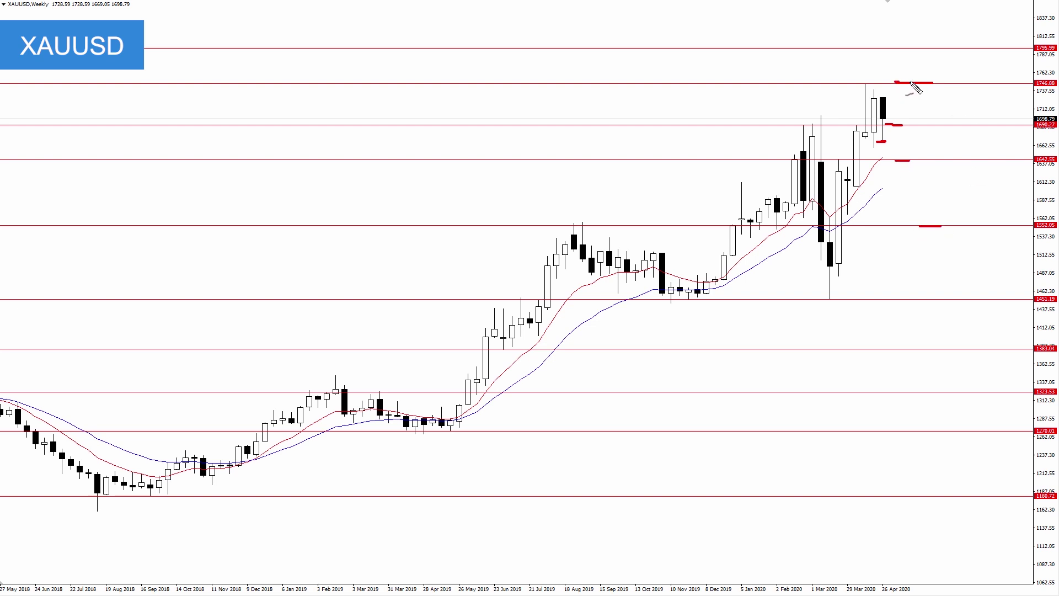
{"action": "left_click_drag", "start_coordinate": [895, 83], "coordinate": [930, 83]}
{"action": "left_click_drag", "start_coordinate": [910, 45], "coordinate": [983, 46]}
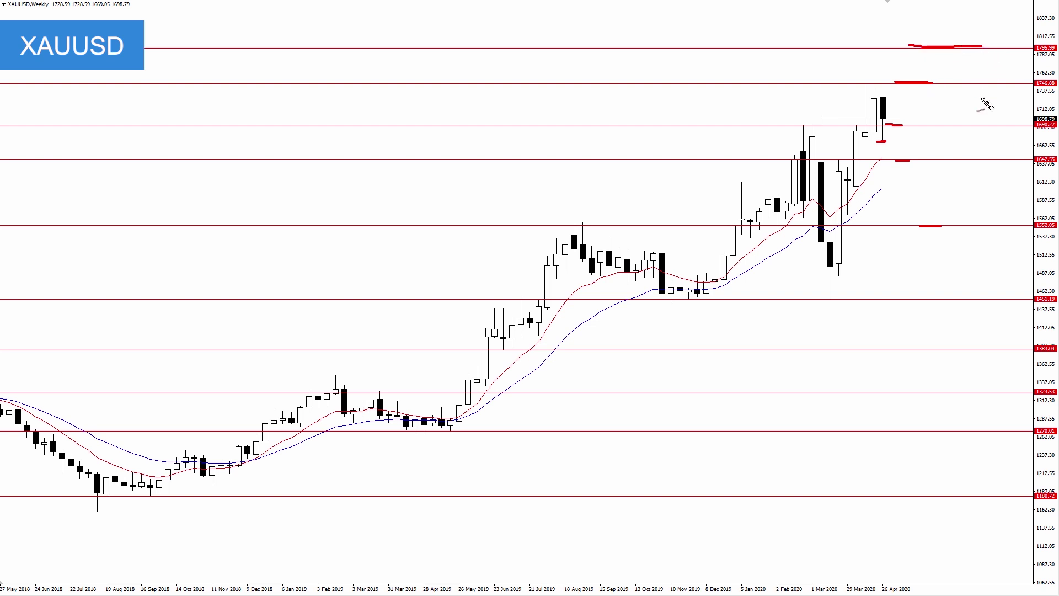